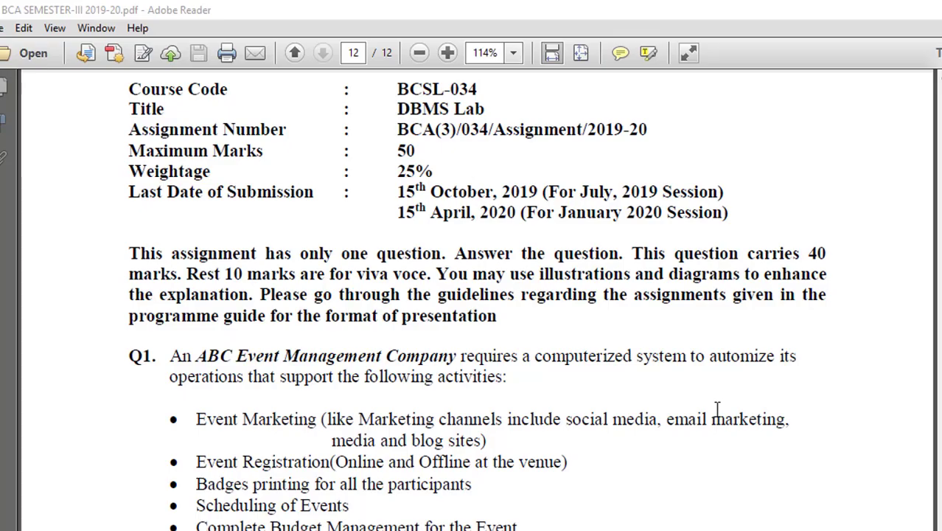
Scroll the assignment PDF down to the 'Perform the following tasks' section.
{"action": "scroll", "coordinate": [719, 413], "scroll_direction": "down", "scroll_amount": 2}
{"action": "scroll", "coordinate": [719, 417], "scroll_direction": "down", "scroll_amount": 2}
{"action": "scroll", "coordinate": [716, 411], "scroll_direction": "down", "scroll_amount": 3}
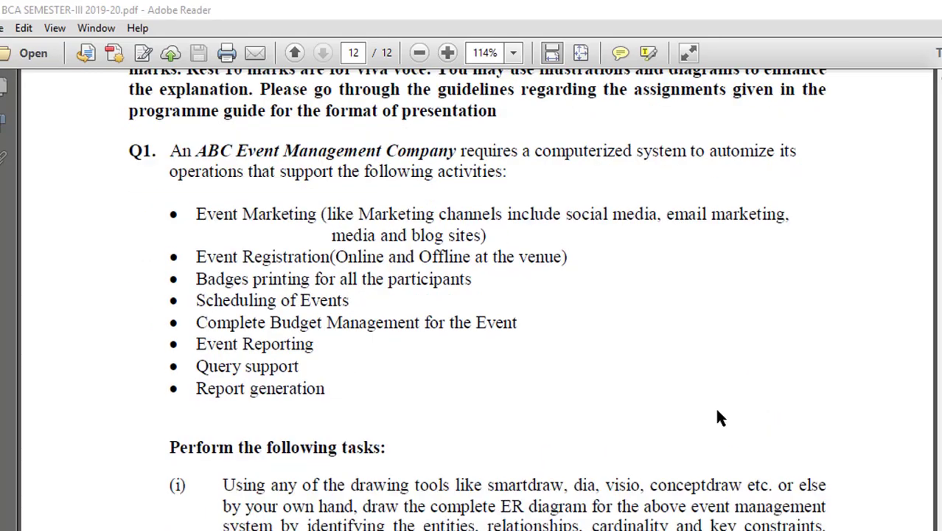
{"action": "scroll", "coordinate": [716, 411], "scroll_direction": "down", "scroll_amount": 7}
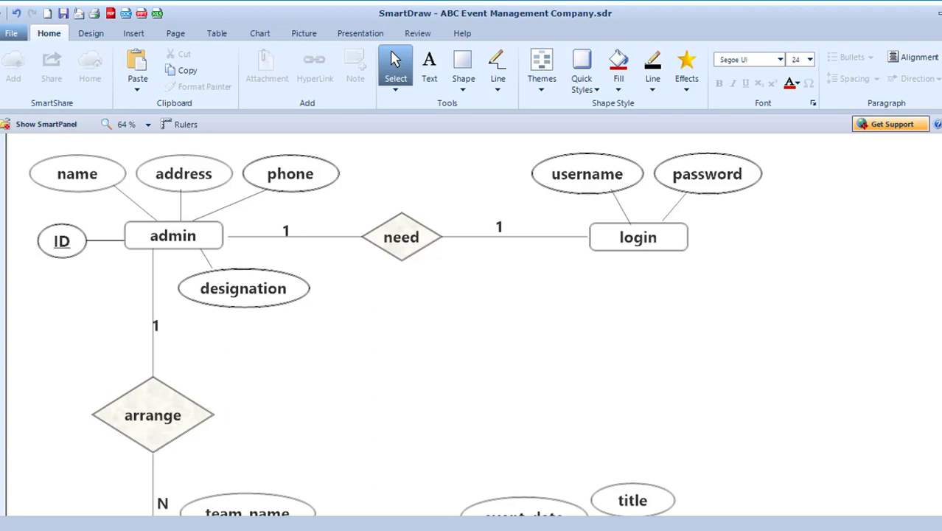
{"action": "scroll", "coordinate": [392, 328], "scroll_direction": "down", "scroll_amount": 1}
{"action": "scroll", "coordinate": [393, 328], "scroll_direction": "down", "scroll_amount": 1}
{"action": "scroll", "coordinate": [393, 328], "scroll_direction": "down", "scroll_amount": 1}
{"action": "scroll", "coordinate": [393, 328], "scroll_direction": "down", "scroll_amount": 2}
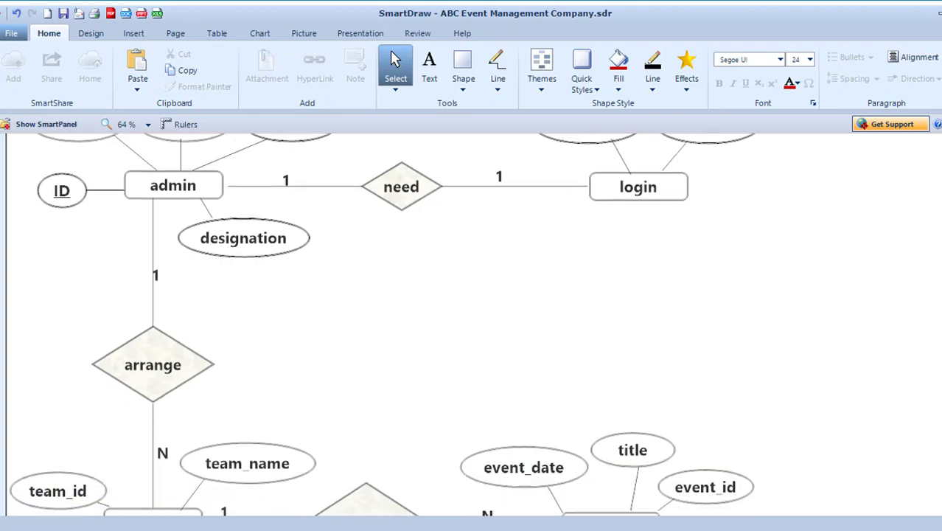
{"action": "scroll", "coordinate": [393, 328], "scroll_direction": "down", "scroll_amount": 1}
{"action": "scroll", "coordinate": [393, 328], "scroll_direction": "down", "scroll_amount": 1}
{"action": "scroll", "coordinate": [393, 328], "scroll_direction": "down", "scroll_amount": 1}
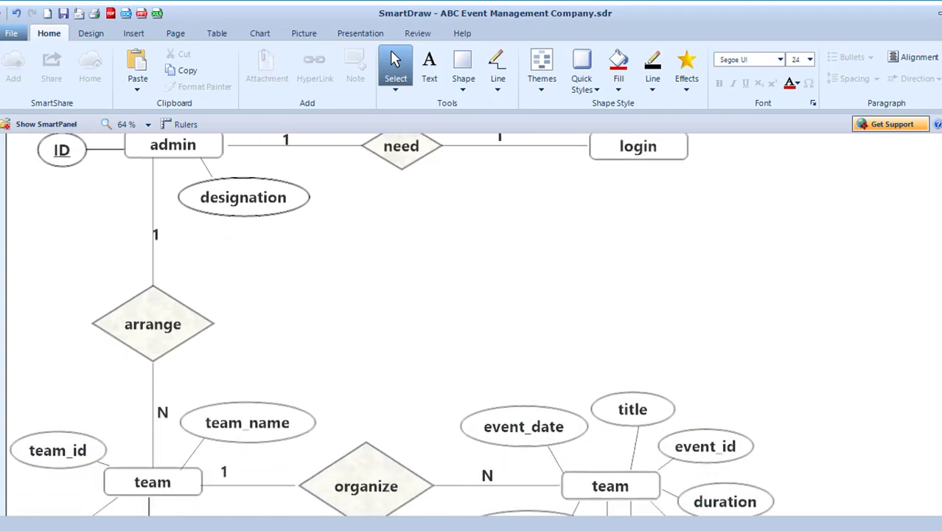
{"action": "scroll", "coordinate": [393, 328], "scroll_direction": "down", "scroll_amount": 1}
{"action": "scroll", "coordinate": [393, 328], "scroll_direction": "down", "scroll_amount": 2}
{"action": "scroll", "coordinate": [393, 328], "scroll_direction": "down", "scroll_amount": 1}
{"action": "scroll", "coordinate": [393, 328], "scroll_direction": "down", "scroll_amount": 2}
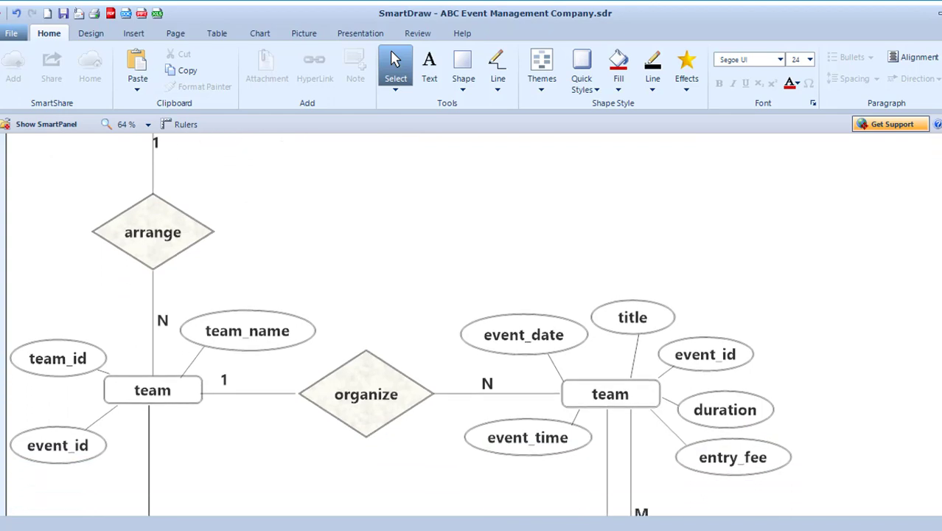
{"action": "scroll", "coordinate": [393, 328], "scroll_direction": "down", "scroll_amount": 1}
{"action": "scroll", "coordinate": [393, 328], "scroll_direction": "down", "scroll_amount": 1}
{"action": "scroll", "coordinate": [392, 328], "scroll_direction": "down", "scroll_amount": 2}
{"action": "scroll", "coordinate": [393, 328], "scroll_direction": "down", "scroll_amount": 1}
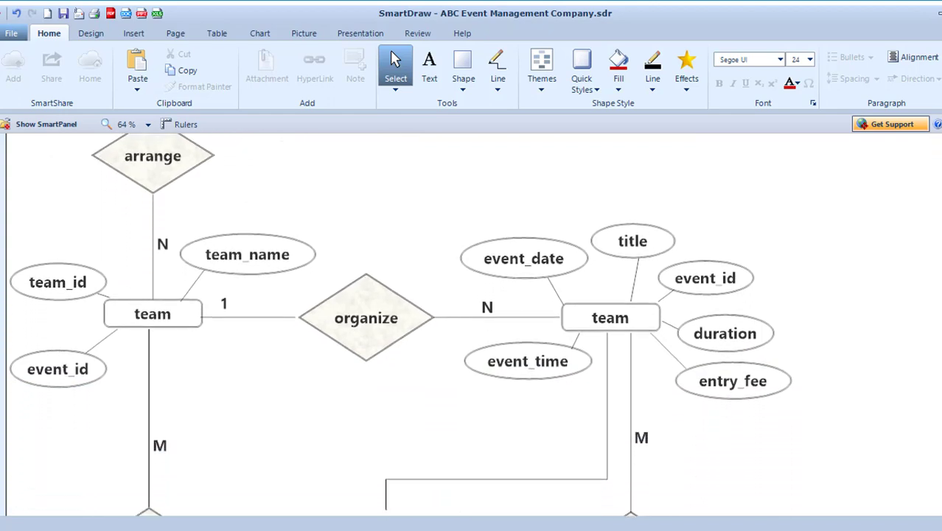
{"action": "scroll", "coordinate": [393, 328], "scroll_direction": "down", "scroll_amount": 3}
{"action": "scroll", "coordinate": [393, 328], "scroll_direction": "down", "scroll_amount": 1}
{"action": "scroll", "coordinate": [393, 328], "scroll_direction": "down", "scroll_amount": 1}
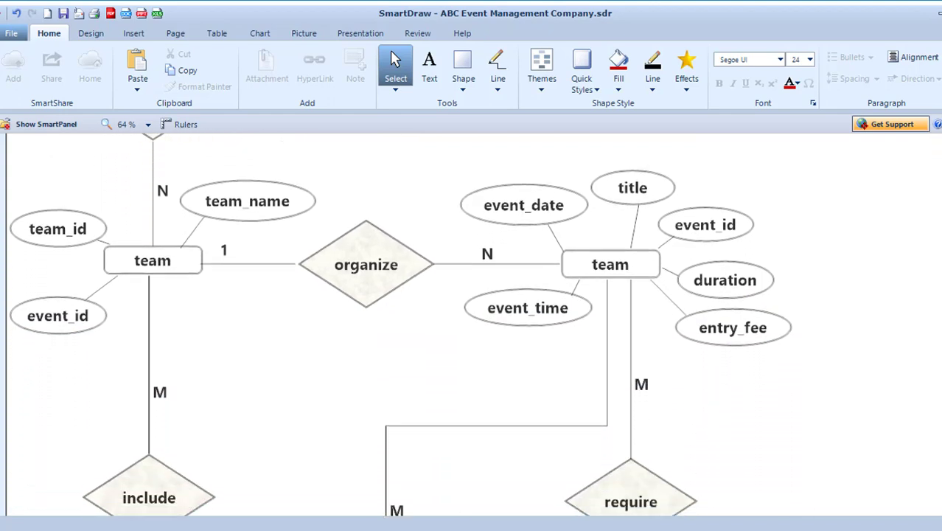
{"action": "scroll", "coordinate": [393, 328], "scroll_direction": "down", "scroll_amount": 2}
{"action": "scroll", "coordinate": [393, 328], "scroll_direction": "down", "scroll_amount": 1}
{"action": "scroll", "coordinate": [393, 328], "scroll_direction": "down", "scroll_amount": 2}
{"action": "scroll", "coordinate": [393, 328], "scroll_direction": "down", "scroll_amount": 2}
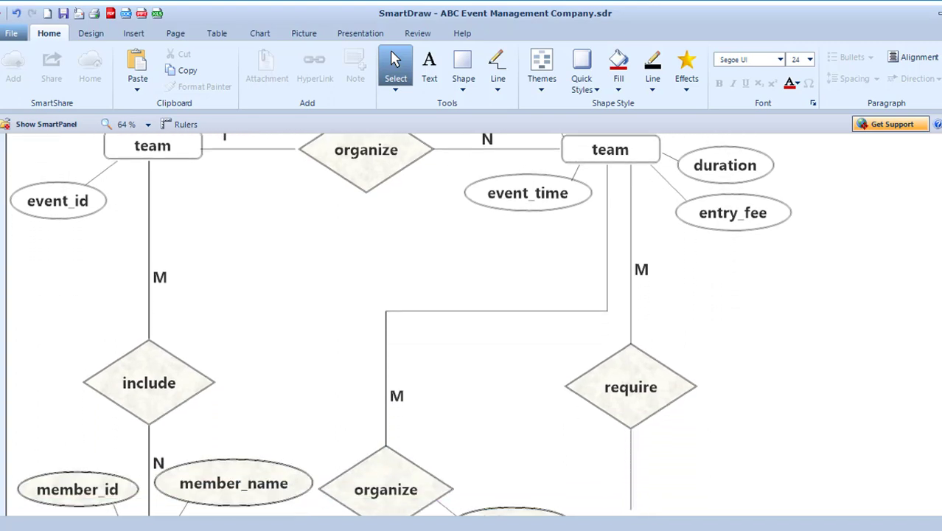
{"action": "scroll", "coordinate": [393, 327], "scroll_direction": "down", "scroll_amount": 2}
{"action": "scroll", "coordinate": [393, 328], "scroll_direction": "down", "scroll_amount": 2}
{"action": "scroll", "coordinate": [393, 328], "scroll_direction": "down", "scroll_amount": 2}
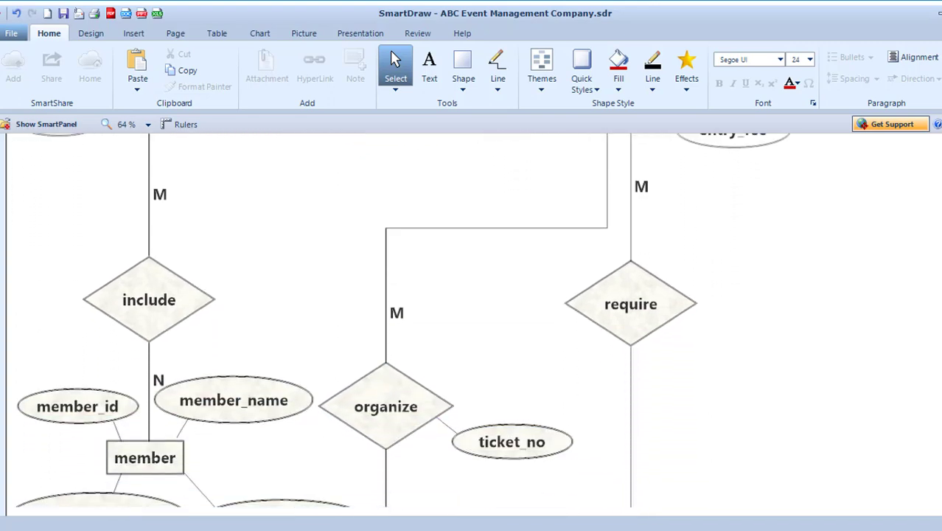
{"action": "scroll", "coordinate": [393, 328], "scroll_direction": "down", "scroll_amount": 2}
{"action": "scroll", "coordinate": [393, 328], "scroll_direction": "down", "scroll_amount": 3}
{"action": "scroll", "coordinate": [472, 324], "scroll_direction": "down", "scroll_amount": 2}
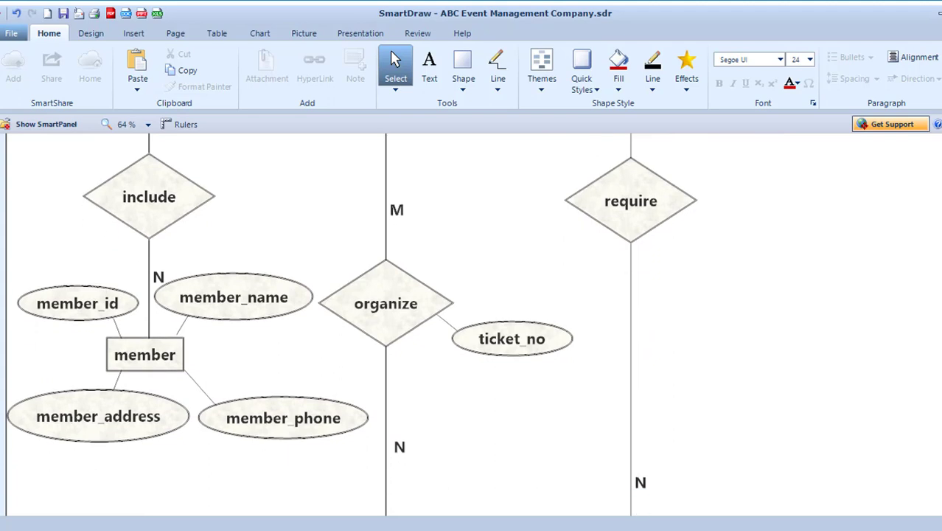
{"action": "scroll", "coordinate": [472, 325], "scroll_direction": "down", "scroll_amount": 2}
{"action": "scroll", "coordinate": [472, 324], "scroll_direction": "down", "scroll_amount": 3}
{"action": "scroll", "coordinate": [471, 324], "scroll_direction": "down", "scroll_amount": 2}
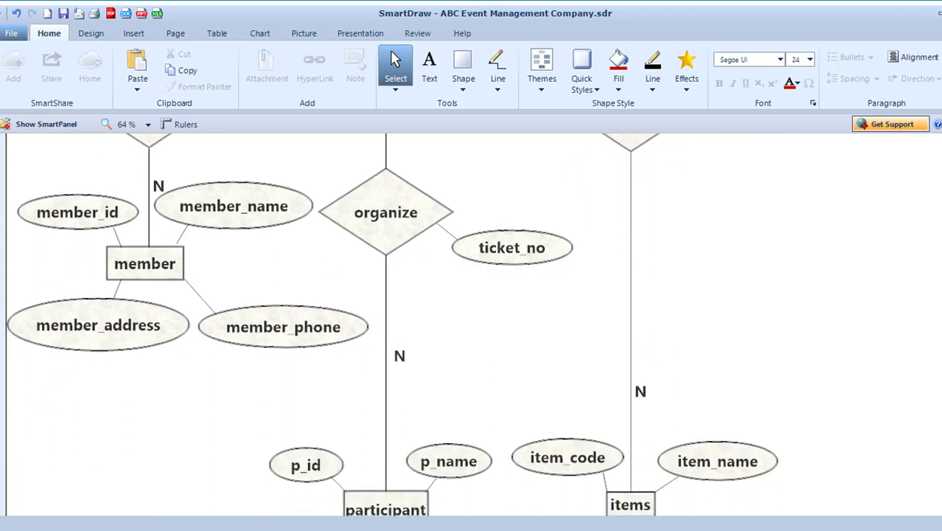
{"action": "scroll", "coordinate": [472, 325], "scroll_direction": "down", "scroll_amount": 4}
{"action": "scroll", "coordinate": [472, 324], "scroll_direction": "down", "scroll_amount": 4}
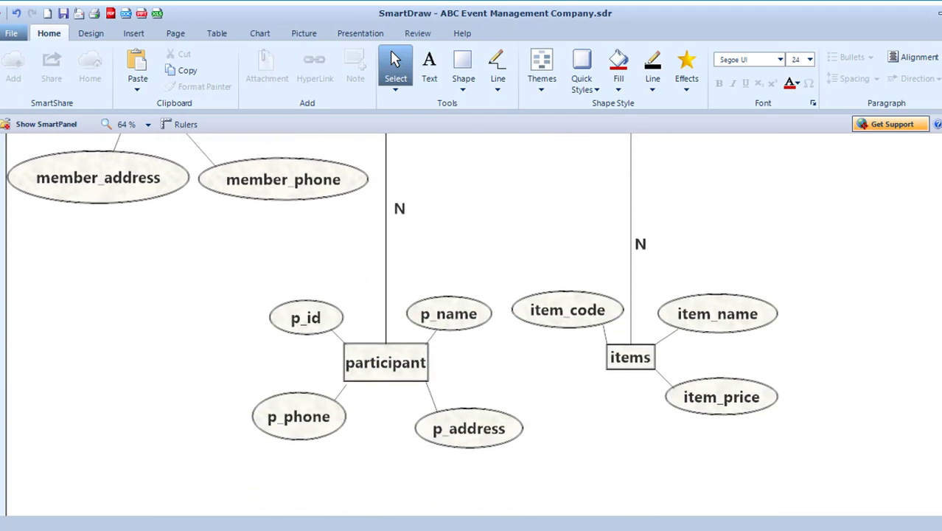
{"action": "scroll", "coordinate": [471, 324], "scroll_direction": "down", "scroll_amount": 2}
{"action": "scroll", "coordinate": [471, 325], "scroll_direction": "down", "scroll_amount": 2}
{"action": "scroll", "coordinate": [472, 324], "scroll_direction": "down", "scroll_amount": 3}
{"action": "scroll", "coordinate": [472, 324], "scroll_direction": "down", "scroll_amount": 2}
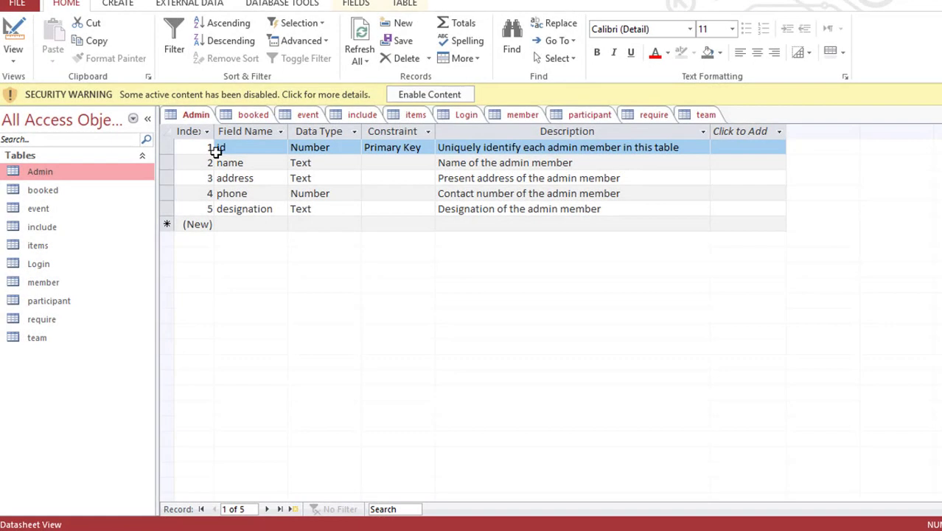
View the Admin, booked, event, include, items, Login, member, participant, require and team tables in turn.
{"action": "left_click", "coordinate": [194, 118]}
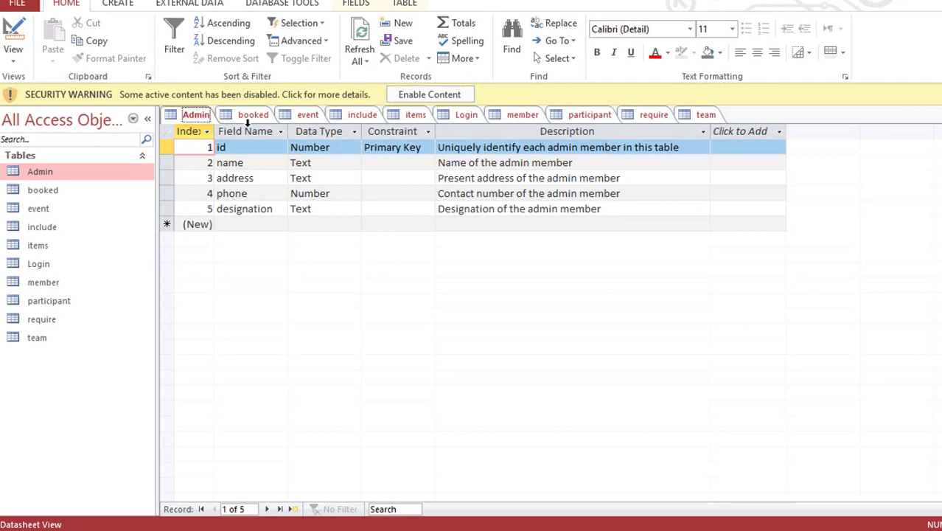
{"action": "left_click", "coordinate": [252, 116]}
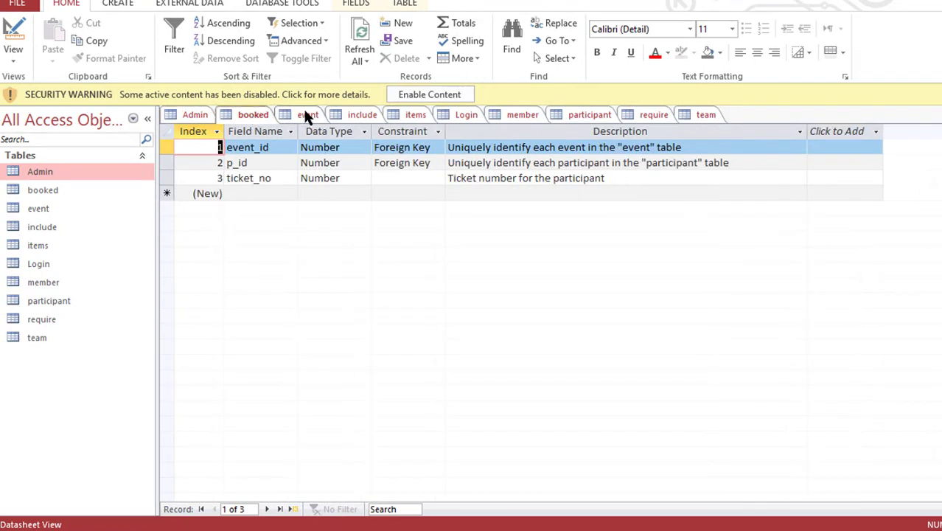
{"action": "left_click", "coordinate": [307, 115]}
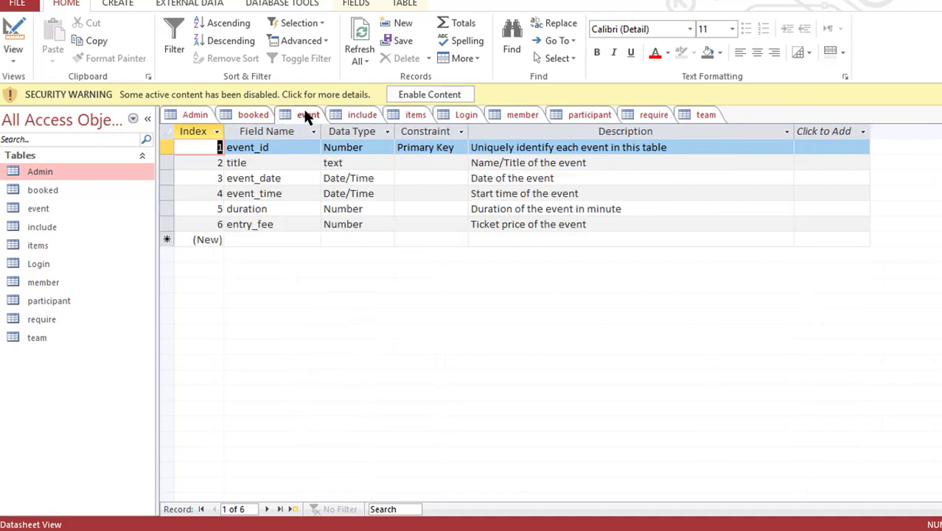
{"action": "left_click", "coordinate": [350, 114]}
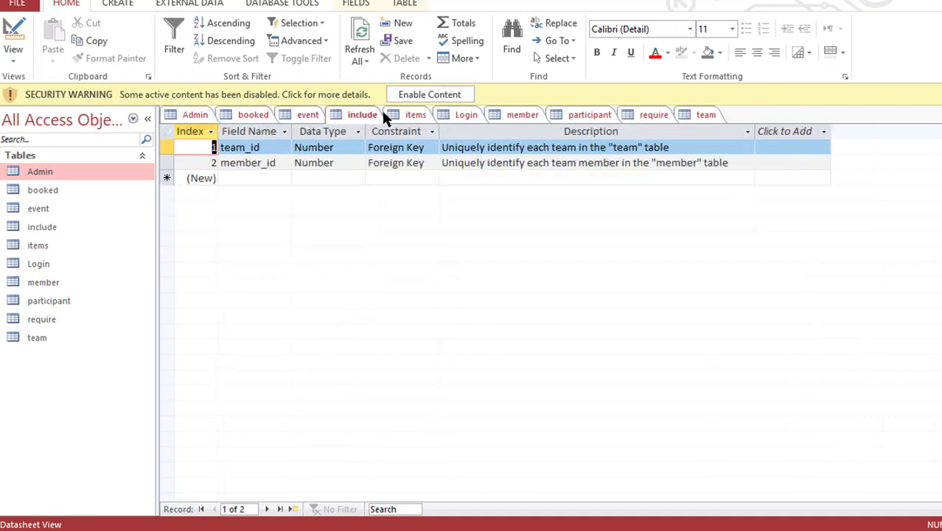
{"action": "left_click", "coordinate": [406, 117]}
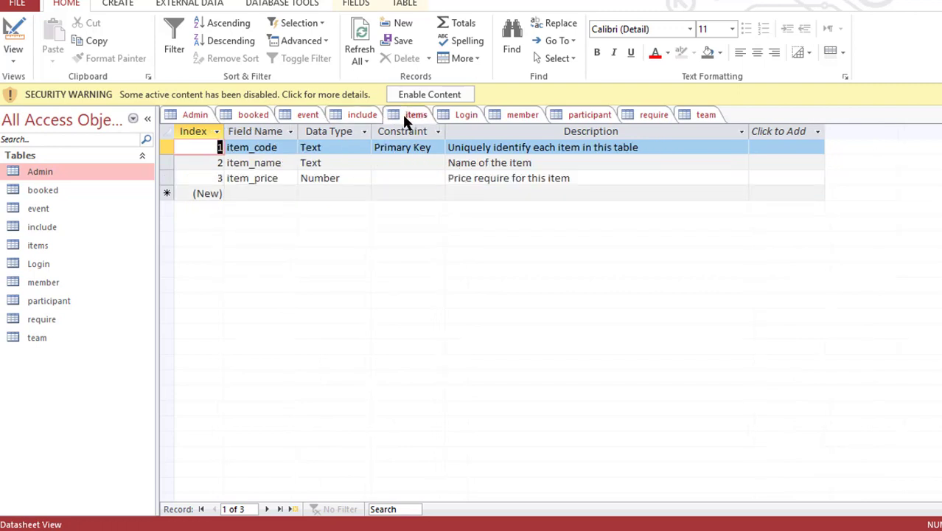
{"action": "left_click", "coordinate": [453, 117]}
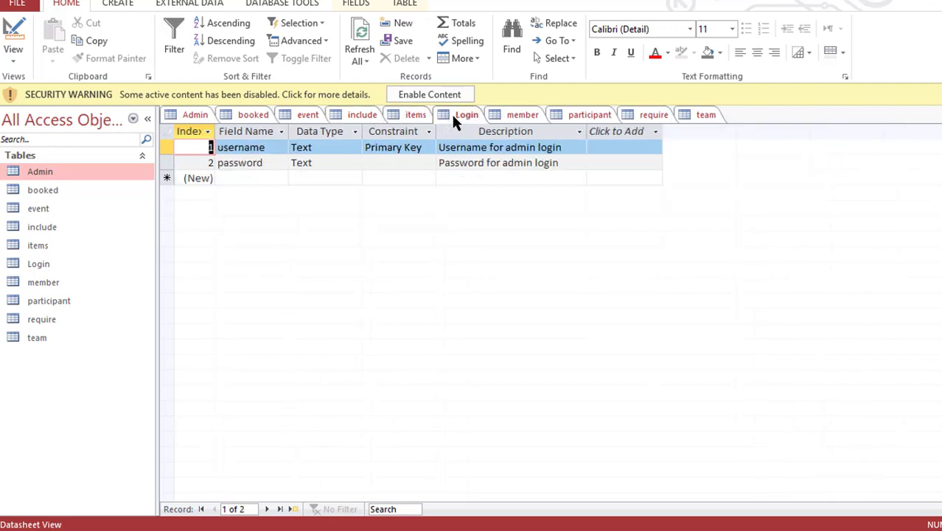
{"action": "left_click", "coordinate": [520, 114]}
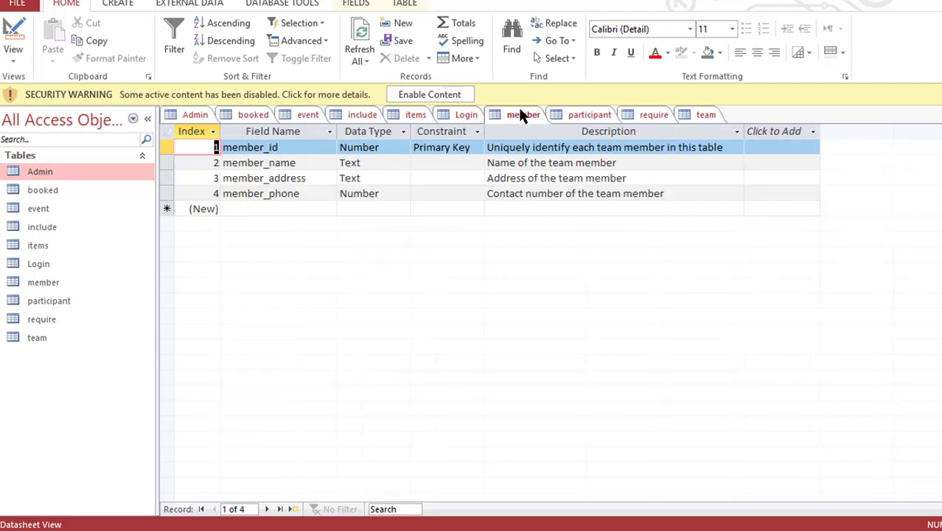
{"action": "left_click", "coordinate": [583, 115]}
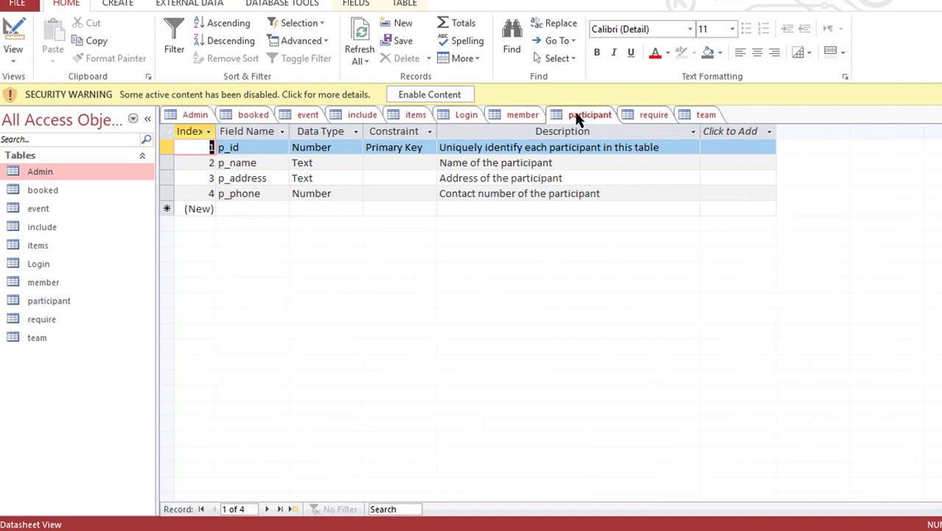
{"action": "left_click", "coordinate": [576, 117]}
{"action": "left_click", "coordinate": [639, 109]}
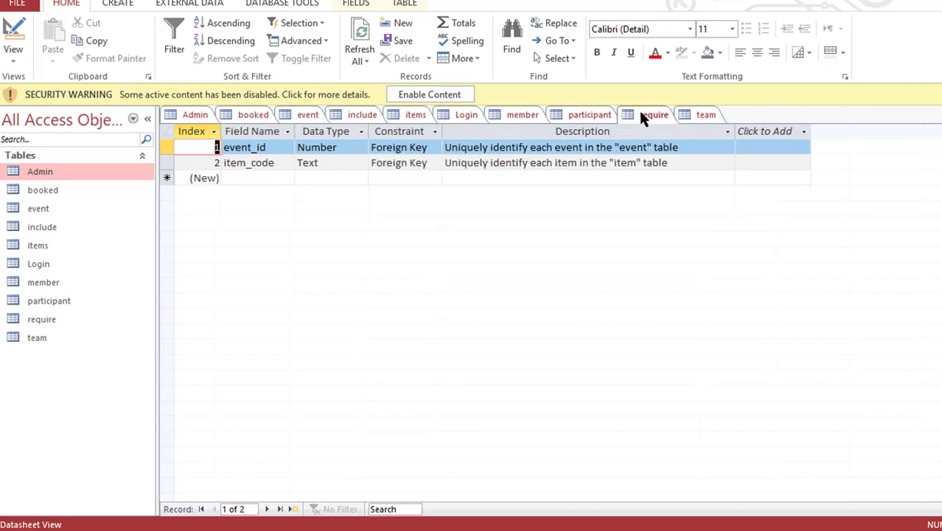
{"action": "left_click", "coordinate": [709, 116]}
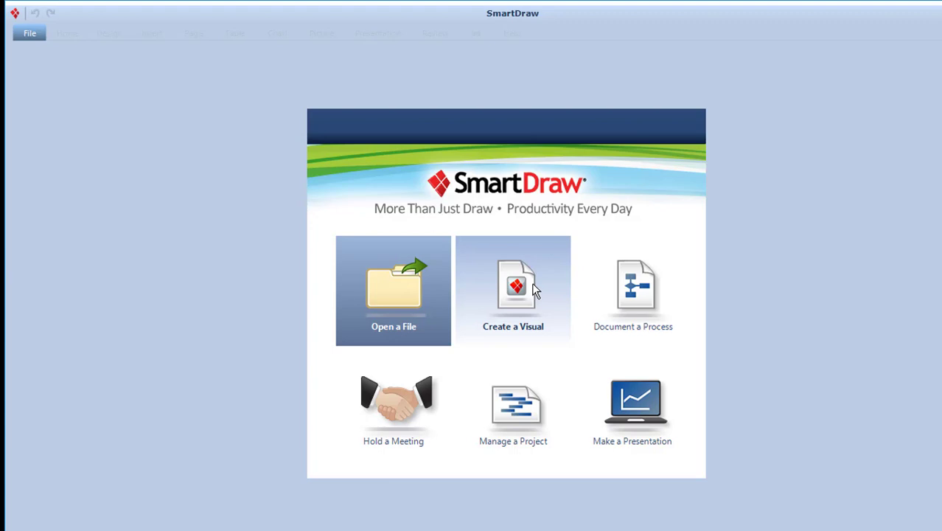
Create a new presentation document and delete its template slides.
{"action": "left_click", "coordinate": [534, 287]}
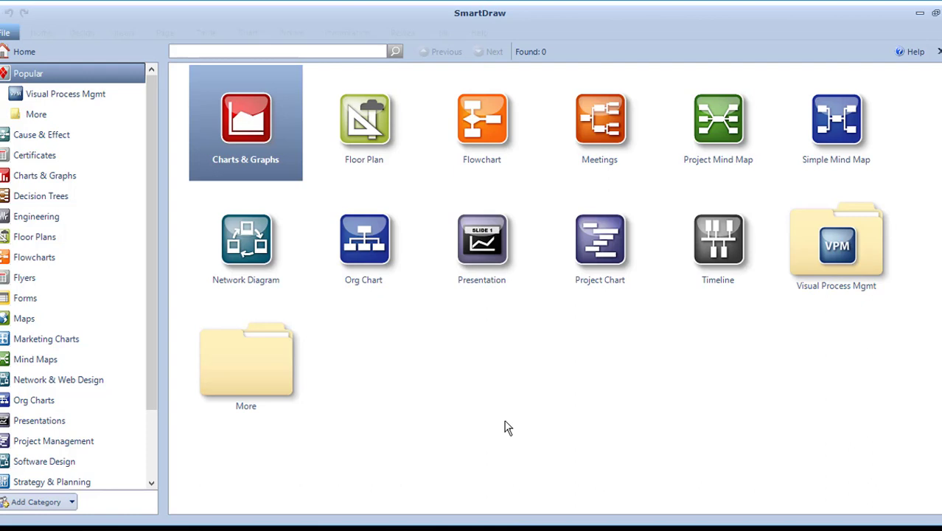
{"action": "double_click", "coordinate": [483, 254]}
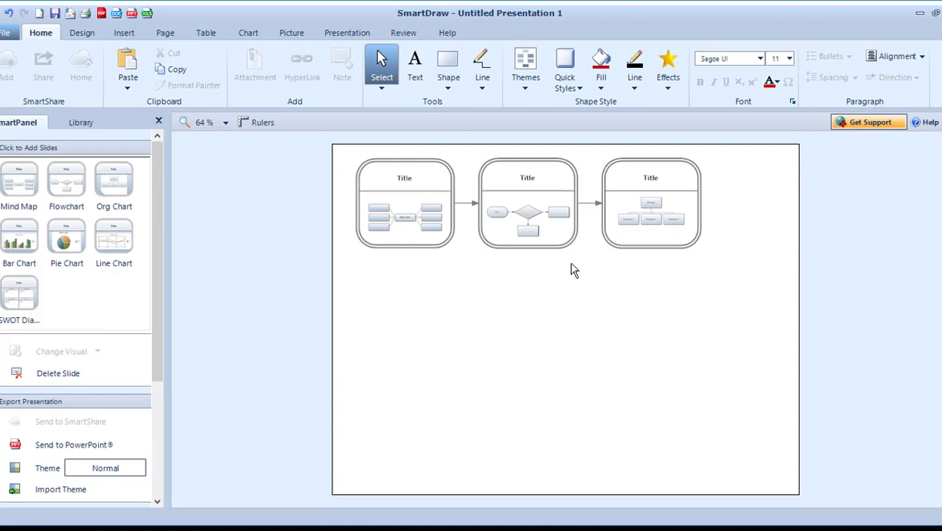
{"action": "left_click_drag", "start_coordinate": [726, 204], "coordinate": [390, 266]}
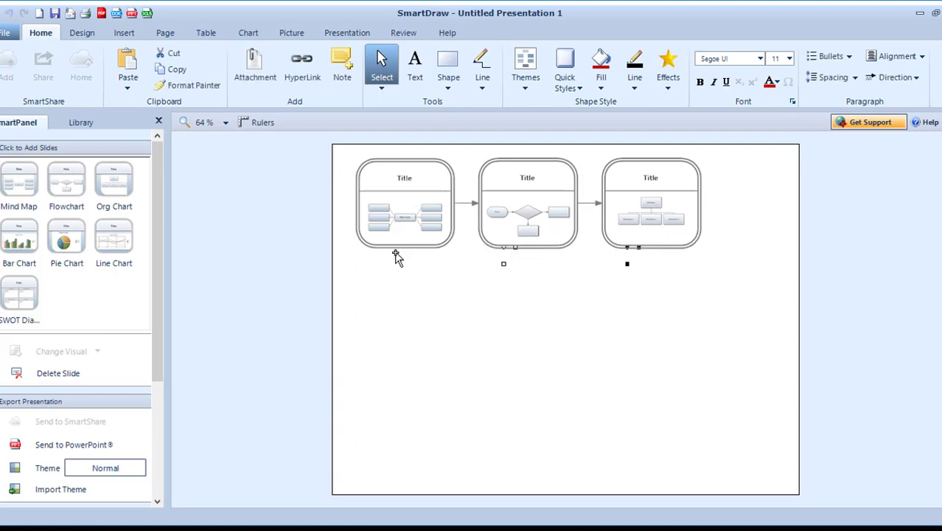
{"action": "left_click", "coordinate": [673, 197]}
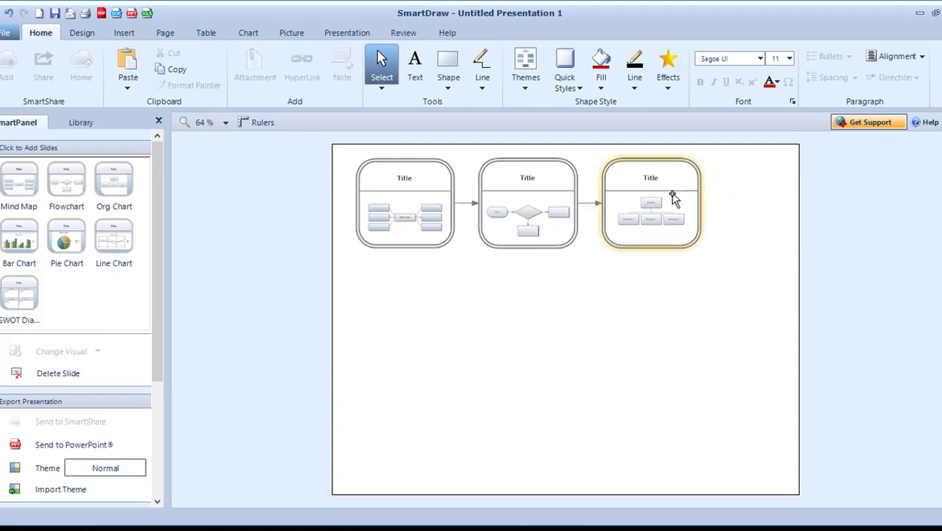
{"action": "key", "text": "Delete"}
{"action": "key", "text": "Delete"}
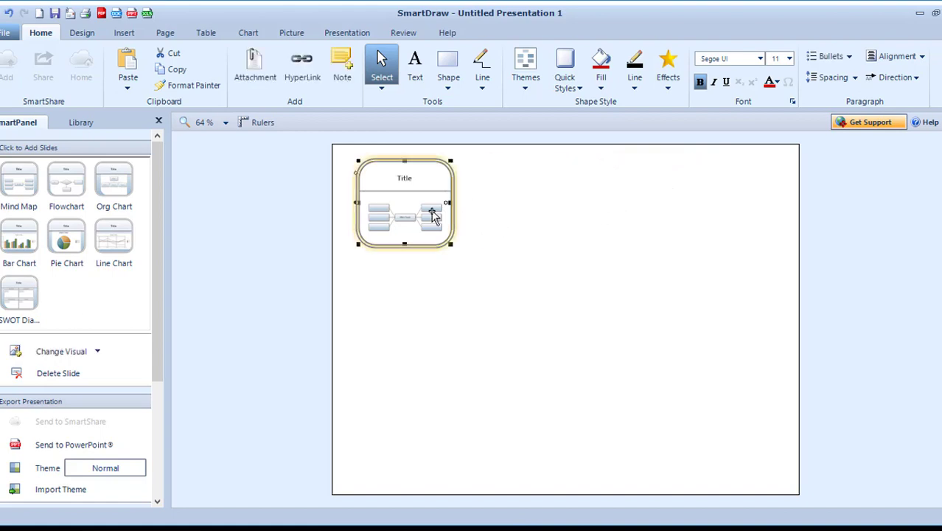
{"action": "key", "text": "Delete"}
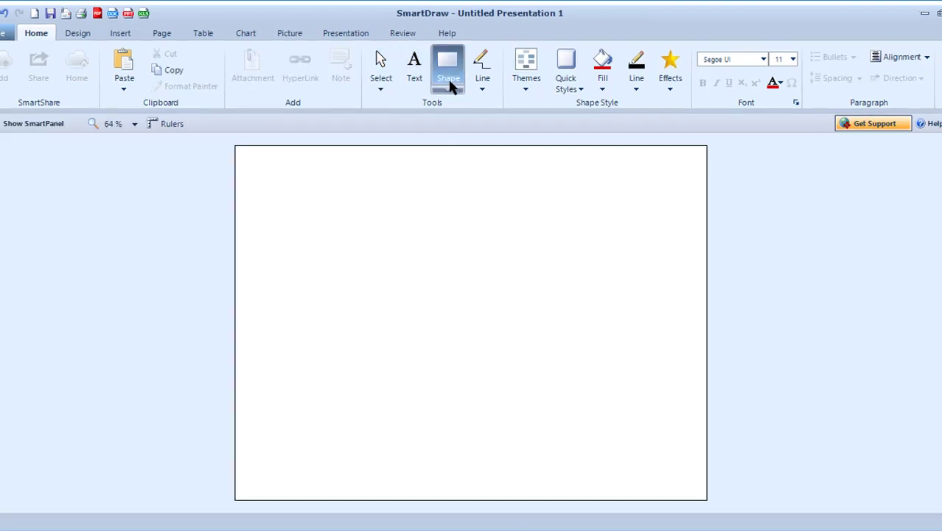
Place a rectangle on the page and give it a thin border.
{"action": "left_click", "coordinate": [449, 88]}
{"action": "left_click", "coordinate": [449, 91]}
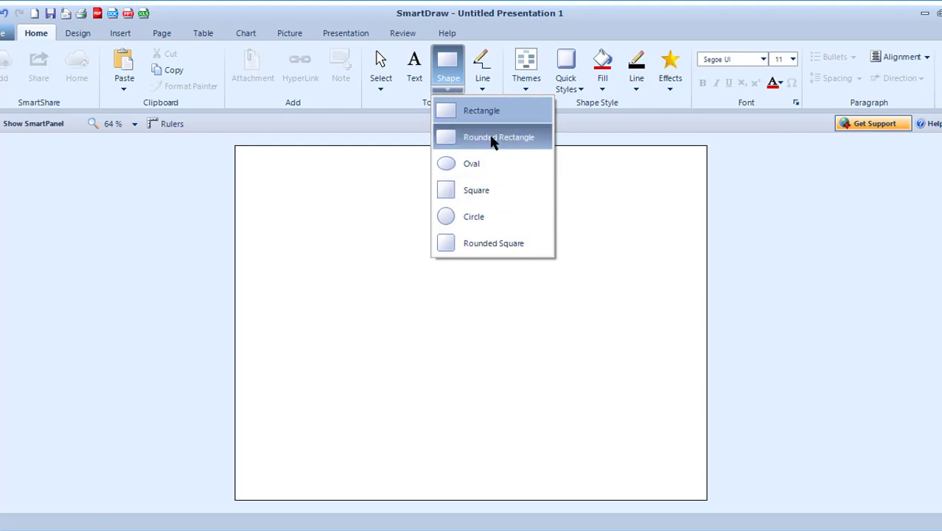
{"action": "left_click", "coordinate": [484, 110]}
{"action": "left_click", "coordinate": [325, 212]}
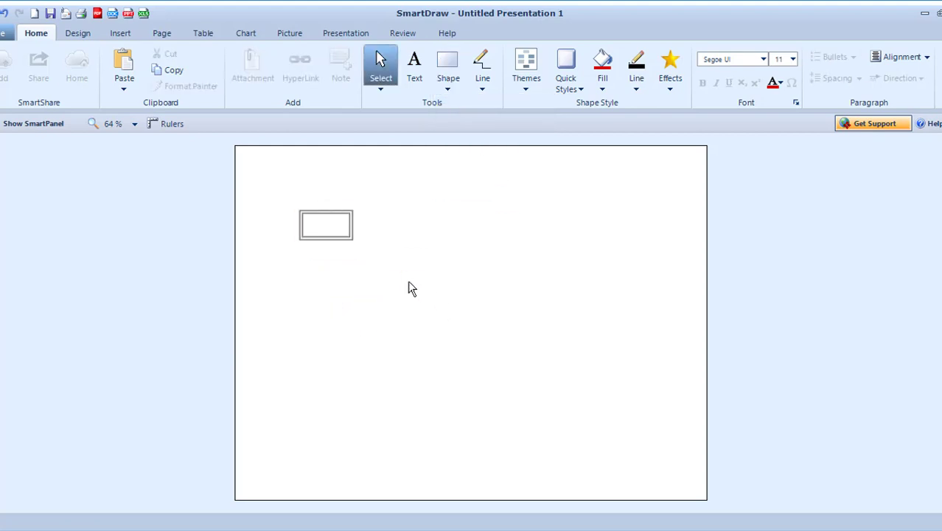
{"action": "left_click", "coordinate": [322, 224]}
{"action": "right_click", "coordinate": [322, 223]}
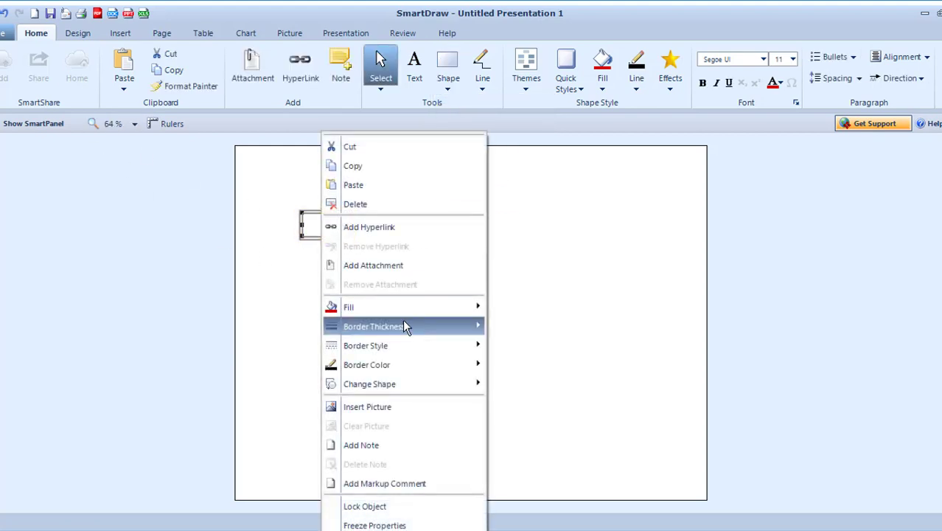
{"action": "mouse_move", "coordinate": [402, 326]}
{"action": "left_click", "coordinate": [513, 340]}
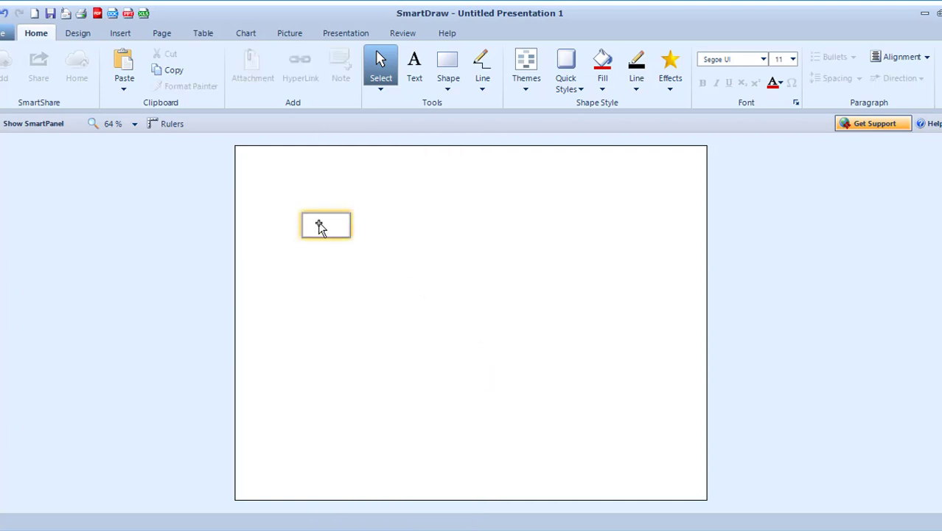
{"action": "left_click", "coordinate": [325, 449]}
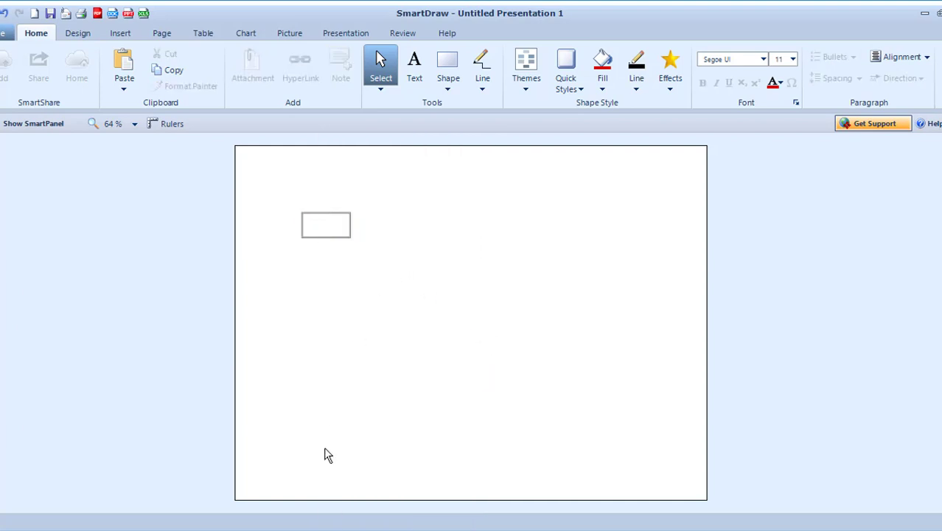
Label the rectangle 'write here' in 24 pt text and widen it to fit on one line.
{"action": "left_click", "coordinate": [326, 225]}
{"action": "left_click", "coordinate": [327, 226]}
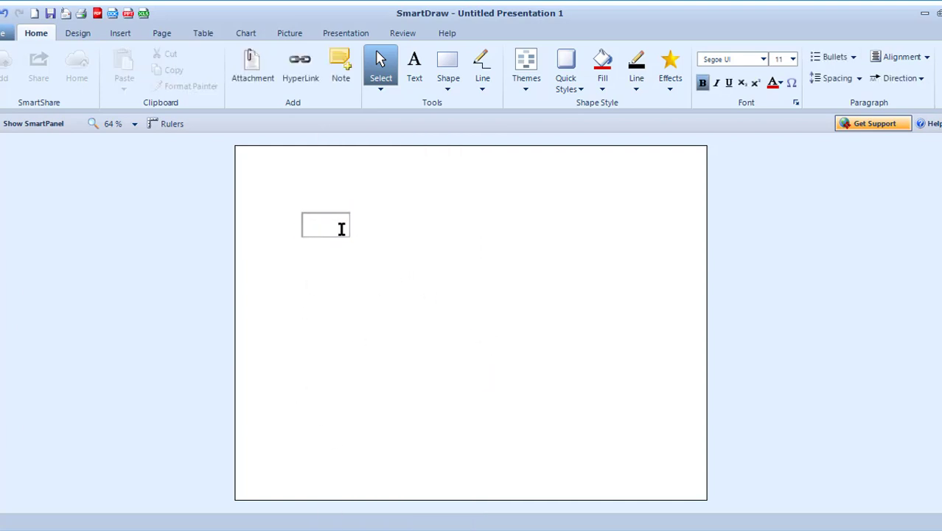
{"action": "type", "text": "writehe"}
{"action": "type", "text": "re"}
{"action": "key", "text": "BackSpace"}
{"action": "left_click_drag", "start_coordinate": [347, 224], "coordinate": [288, 225]}
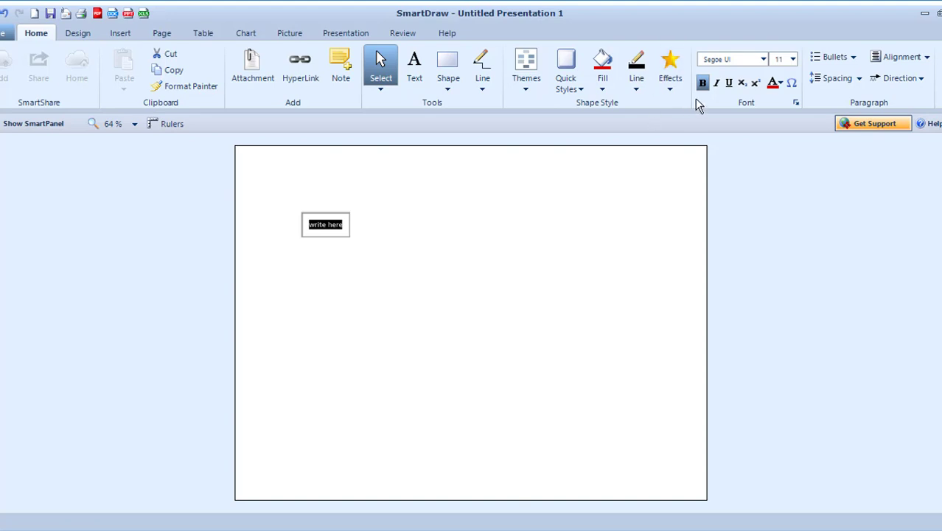
{"action": "left_click", "coordinate": [791, 59]}
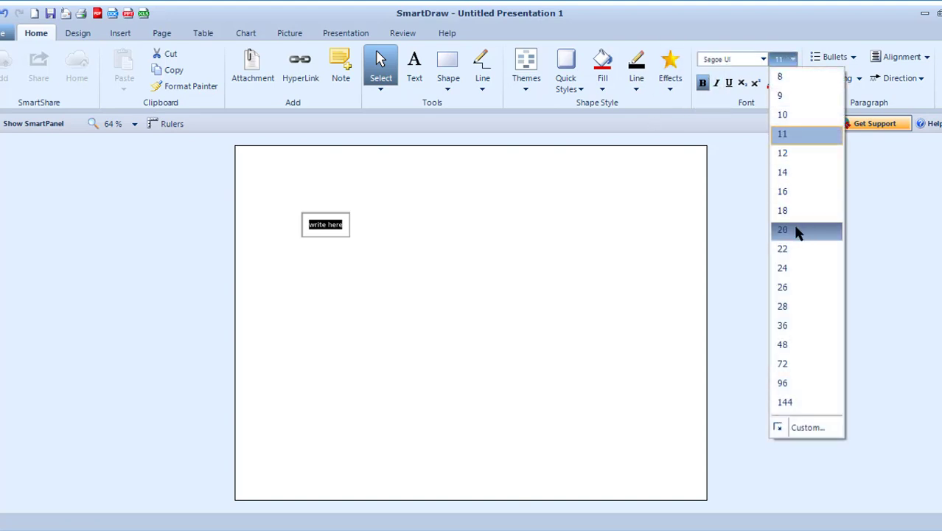
{"action": "left_click", "coordinate": [788, 269]}
{"action": "left_click", "coordinate": [353, 235]}
{"action": "left_click", "coordinate": [349, 227]}
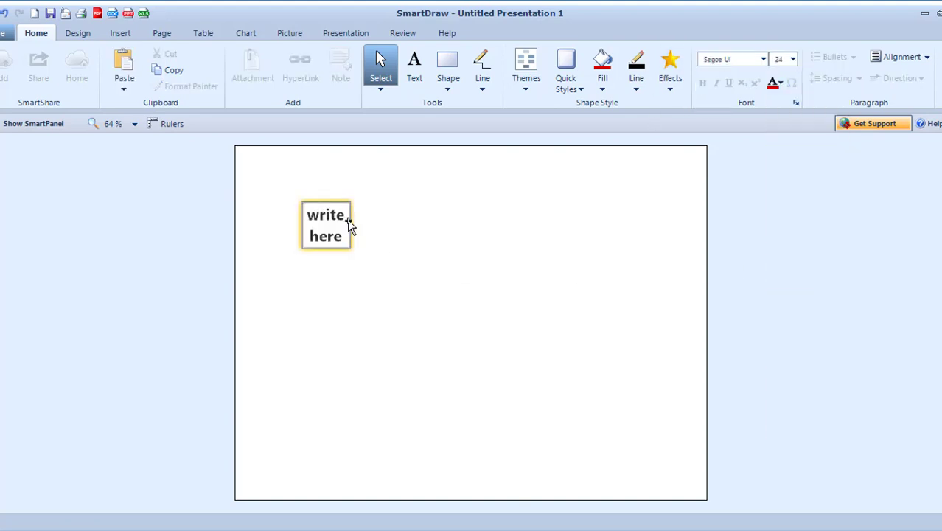
{"action": "left_click_drag", "start_coordinate": [349, 226], "coordinate": [390, 226]}
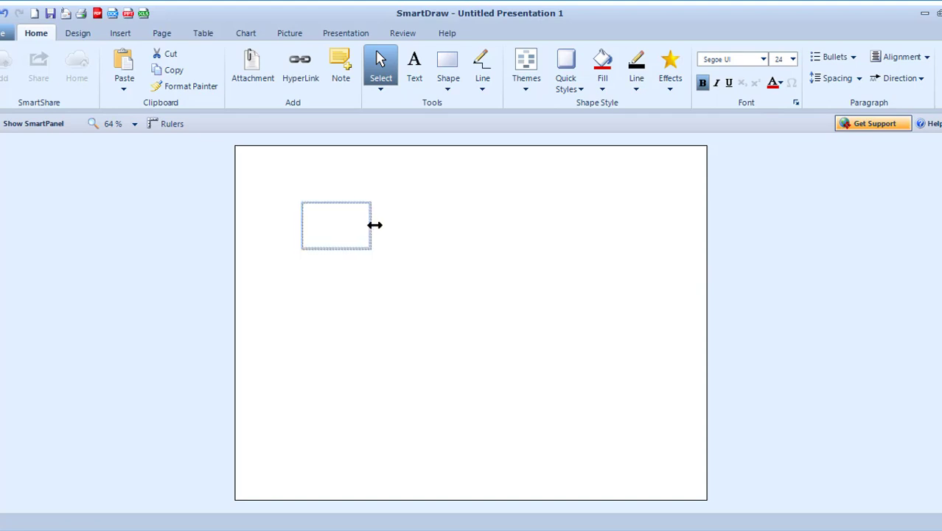
{"action": "left_click", "coordinate": [404, 291]}
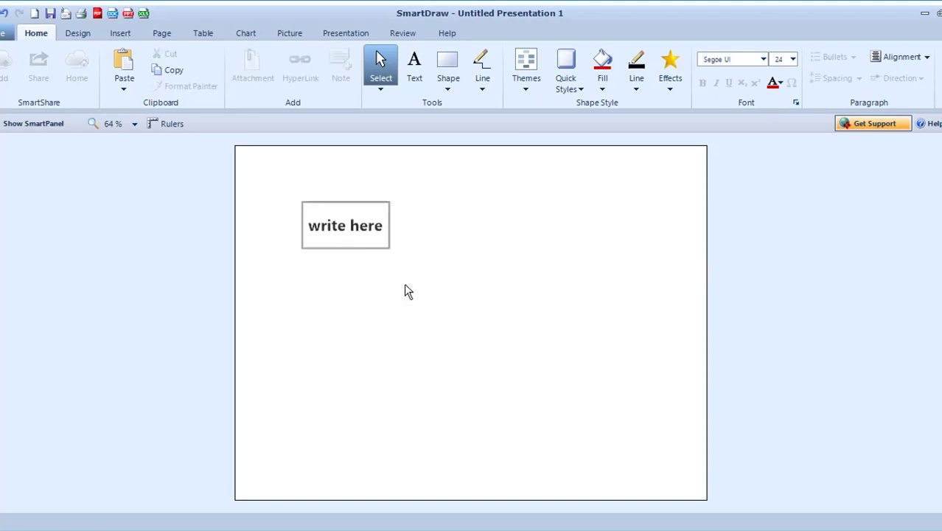
Place an oval at the upper left and copy it to the top right and below the box.
{"action": "left_click", "coordinate": [448, 89]}
{"action": "left_click", "coordinate": [472, 164]}
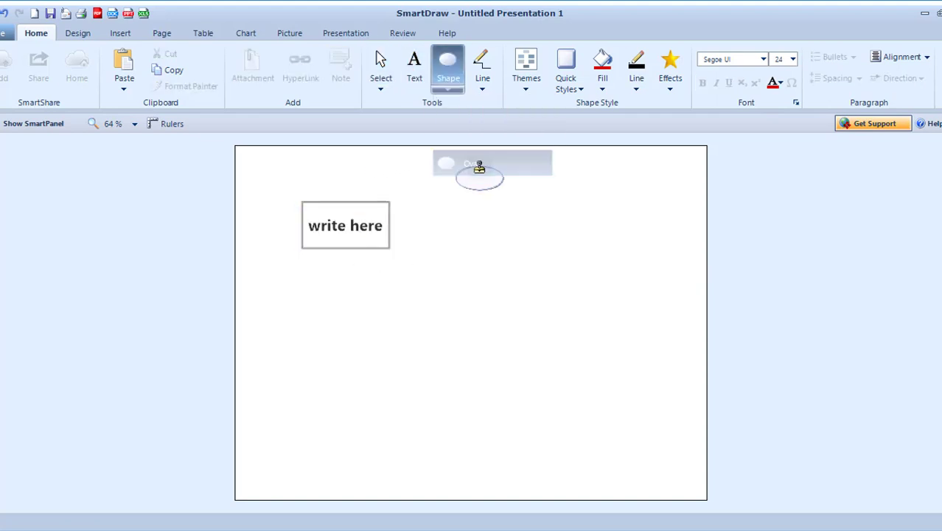
{"action": "left_click", "coordinate": [271, 183]}
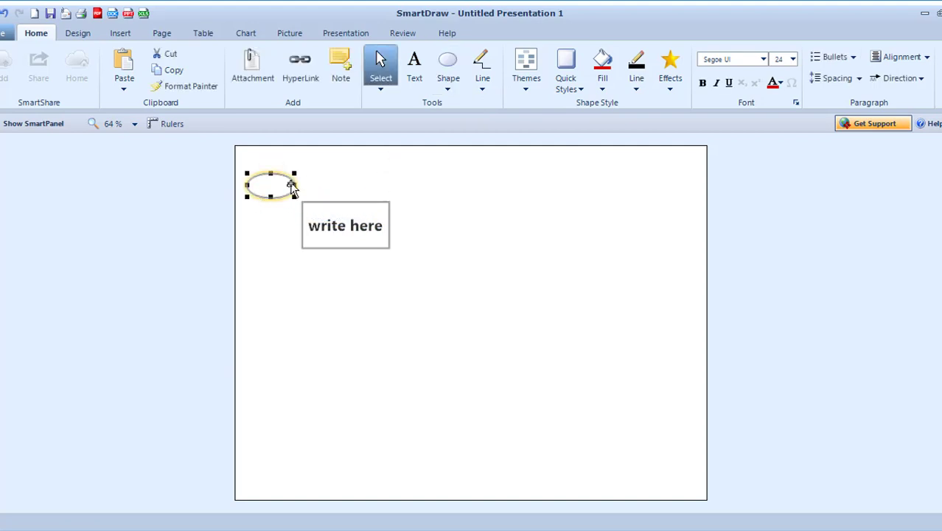
{"action": "left_click", "coordinate": [360, 171]}
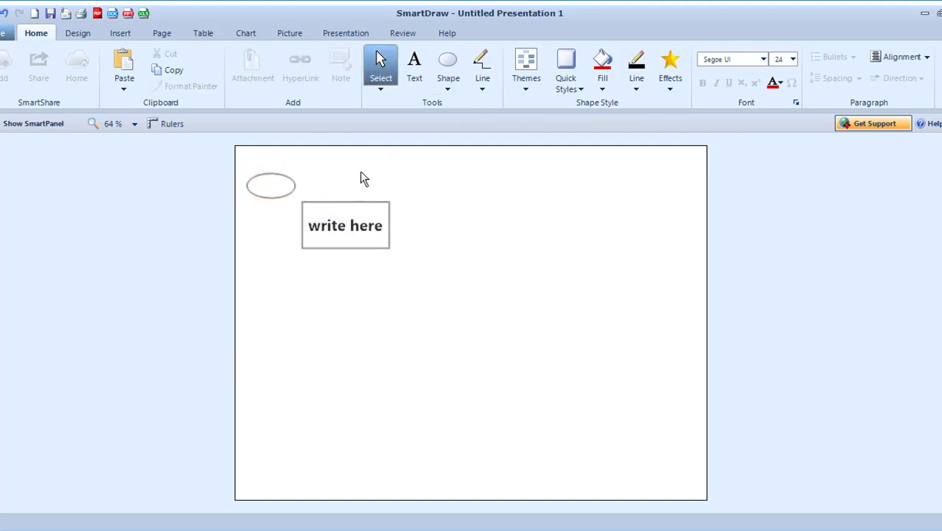
{"action": "left_click_drag", "start_coordinate": [285, 184], "coordinate": [380, 182]}
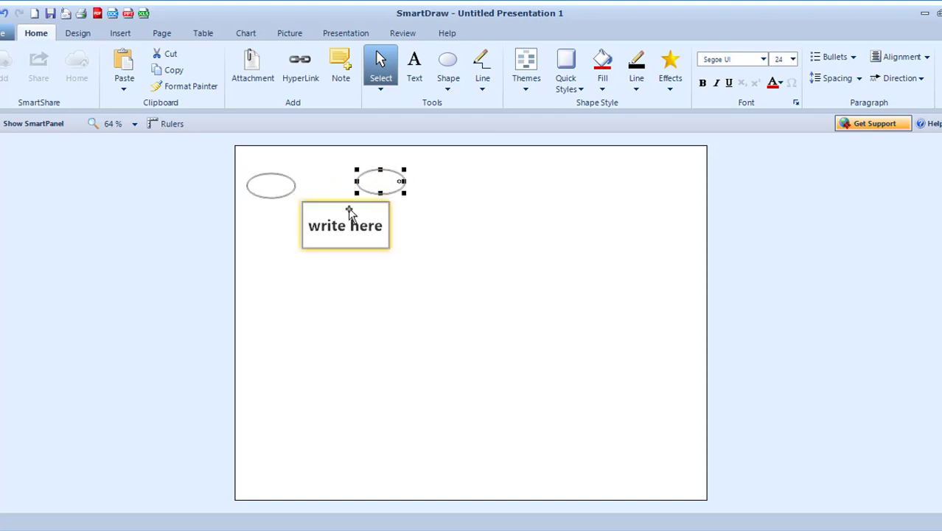
{"action": "left_click", "coordinate": [271, 271]}
{"action": "key", "text": "ctrl+z"}
{"action": "left_click_drag", "start_coordinate": [279, 184], "coordinate": [280, 303]}
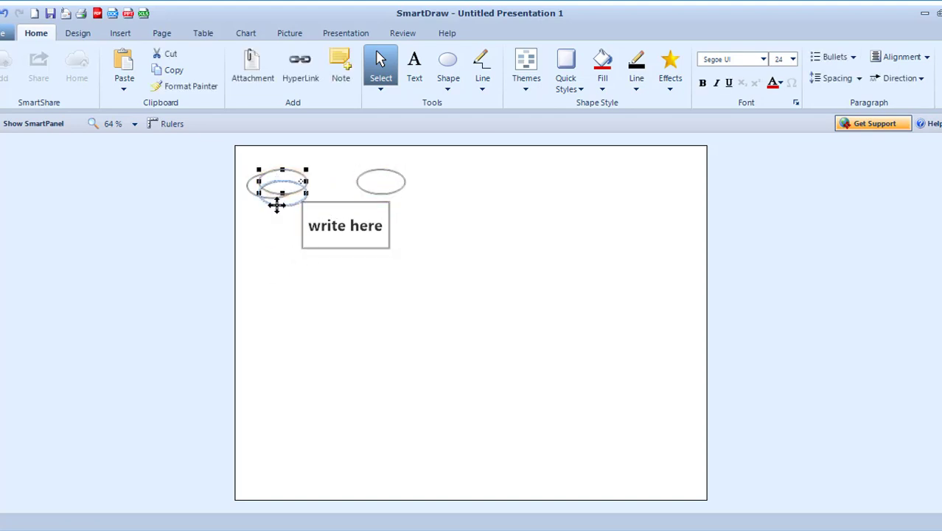
Add an oval copy at lower right, nudge the top-right oval, and move the write here box down.
{"action": "left_click", "coordinate": [280, 188]}
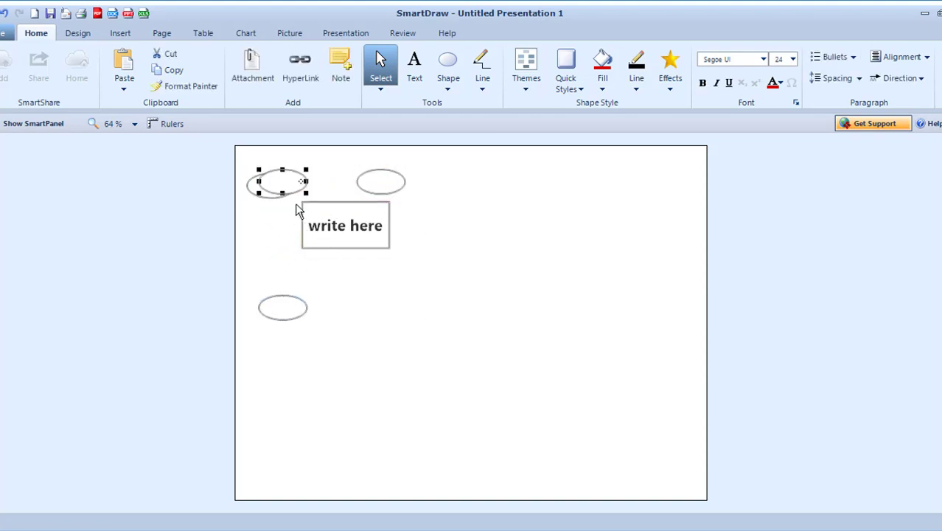
{"action": "left_click_drag", "start_coordinate": [274, 180], "coordinate": [400, 309]}
{"action": "left_click_drag", "start_coordinate": [385, 192], "coordinate": [393, 202]}
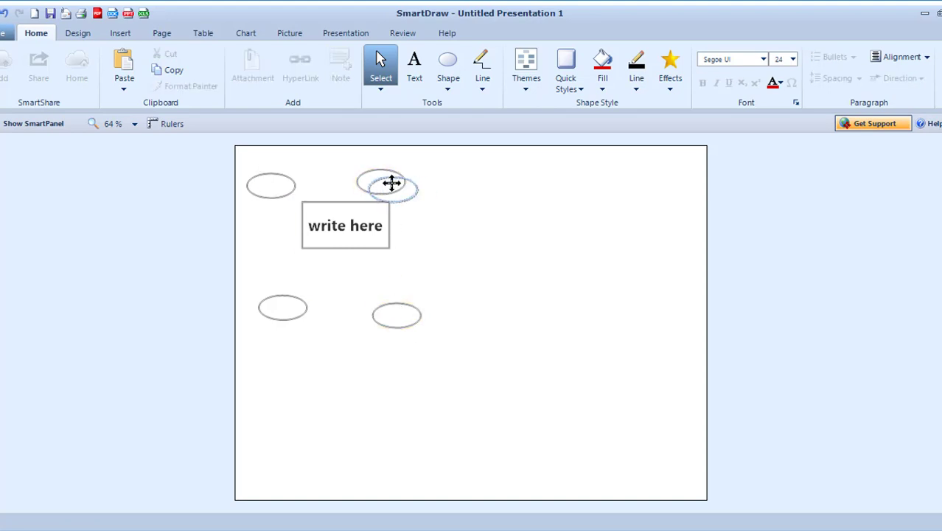
{"action": "left_click", "coordinate": [448, 226]}
{"action": "left_click_drag", "start_coordinate": [349, 234], "coordinate": [332, 260]}
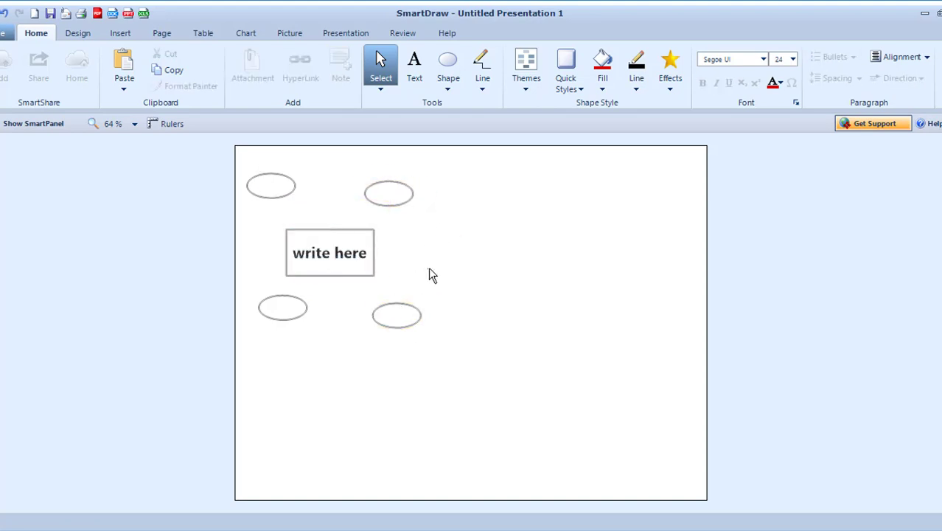
Label the top-right oval 'Write here', then stretch it wider and flatten it.
{"action": "left_click", "coordinate": [393, 193]}
{"action": "left_click", "coordinate": [393, 193]}
{"action": "type", "text": "W"}
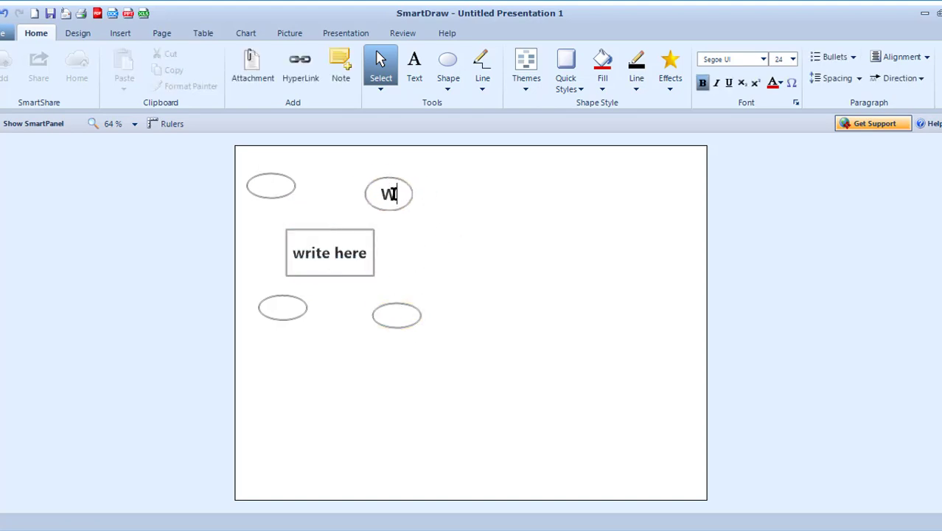
{"action": "type", "text": "rite here"}
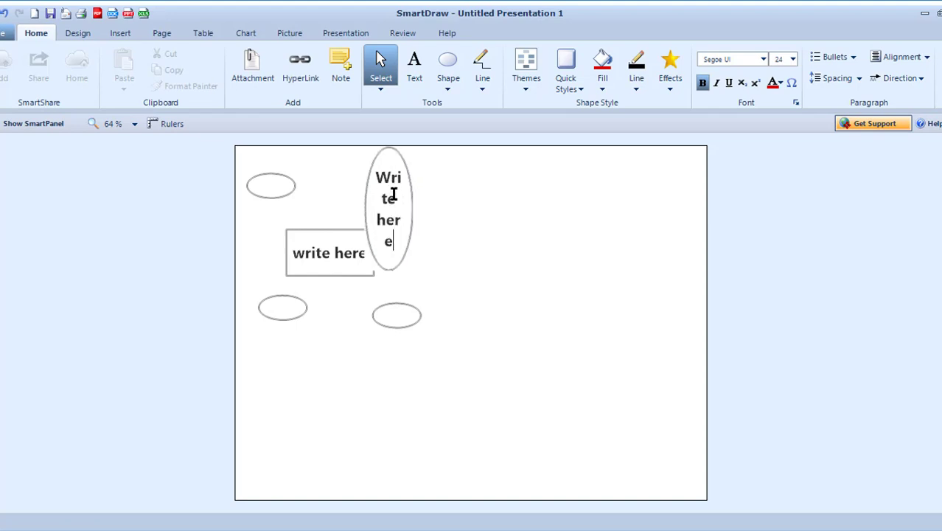
{"action": "left_click", "coordinate": [477, 263]}
{"action": "left_click", "coordinate": [410, 212]}
{"action": "left_click_drag", "start_coordinate": [411, 208], "coordinate": [552, 208]}
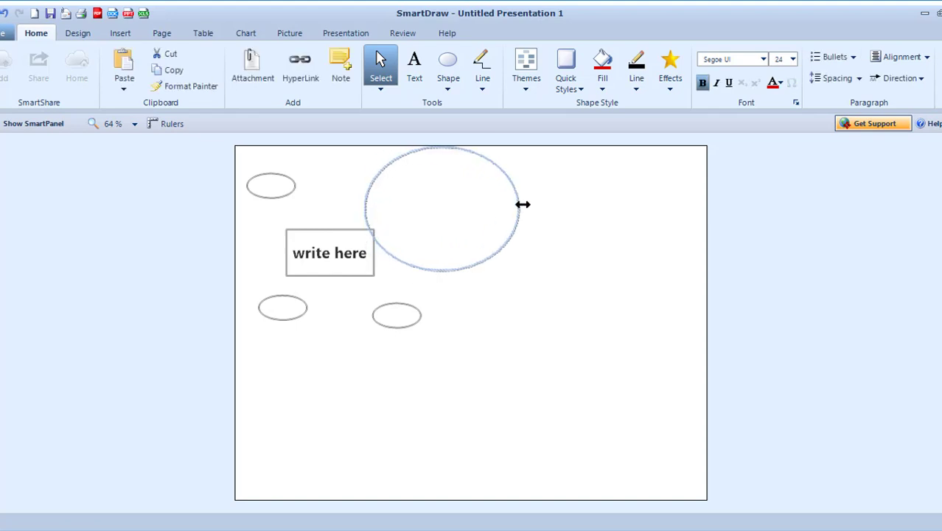
{"action": "left_click_drag", "start_coordinate": [457, 272], "coordinate": [460, 198]}
{"action": "left_click", "coordinate": [438, 257]}
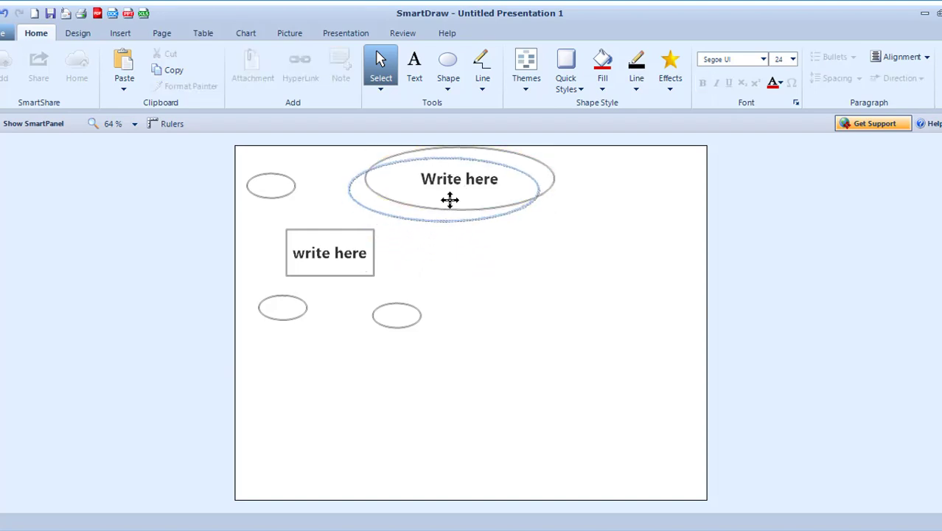
{"action": "left_click", "coordinate": [283, 183]}
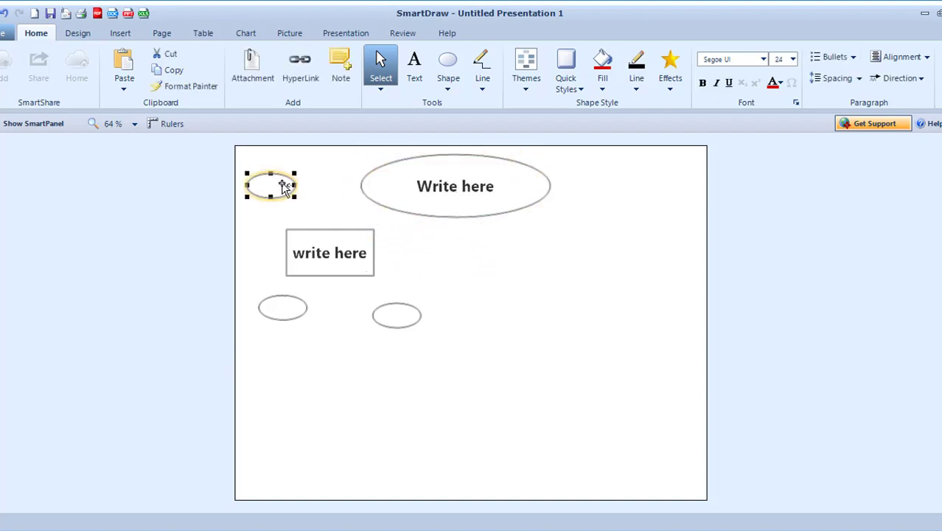
Delete the three small empty ovals.
{"action": "left_click", "coordinate": [292, 309]}
{"action": "left_click", "coordinate": [403, 316], "text": "shift"}
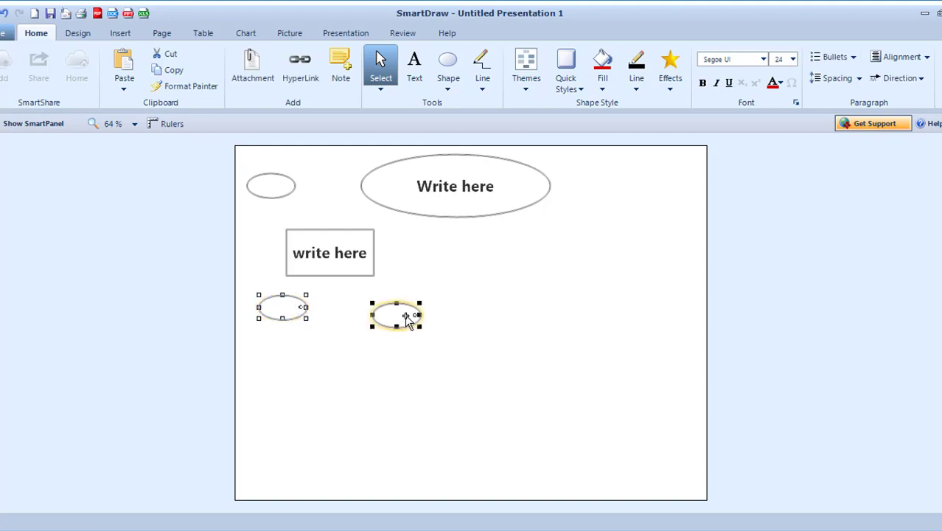
{"action": "left_click", "coordinate": [270, 192], "text": "shift"}
{"action": "key", "text": "Delete"}
Duplicate the Write here oval and place both ovals side by side above the centred rectangle.
{"action": "left_click", "coordinate": [426, 195]}
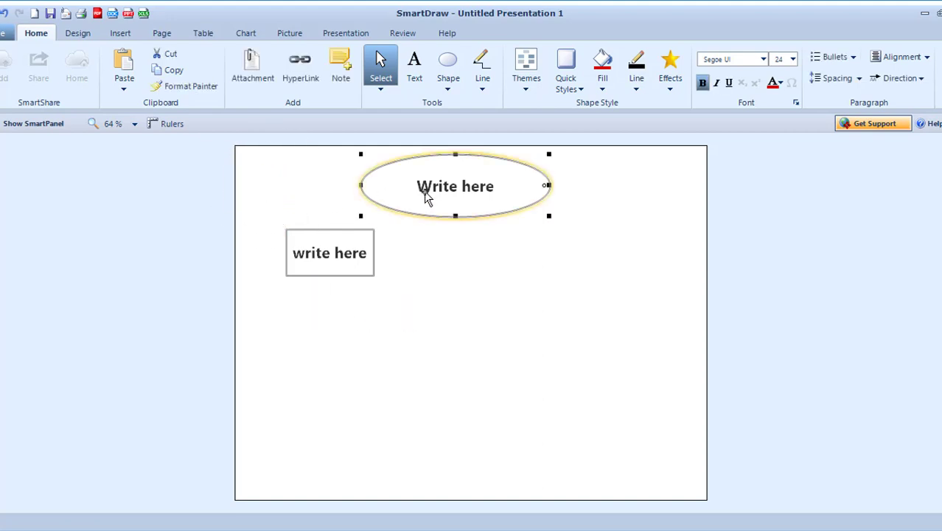
{"action": "left_click_drag", "start_coordinate": [425, 196], "coordinate": [323, 210]}
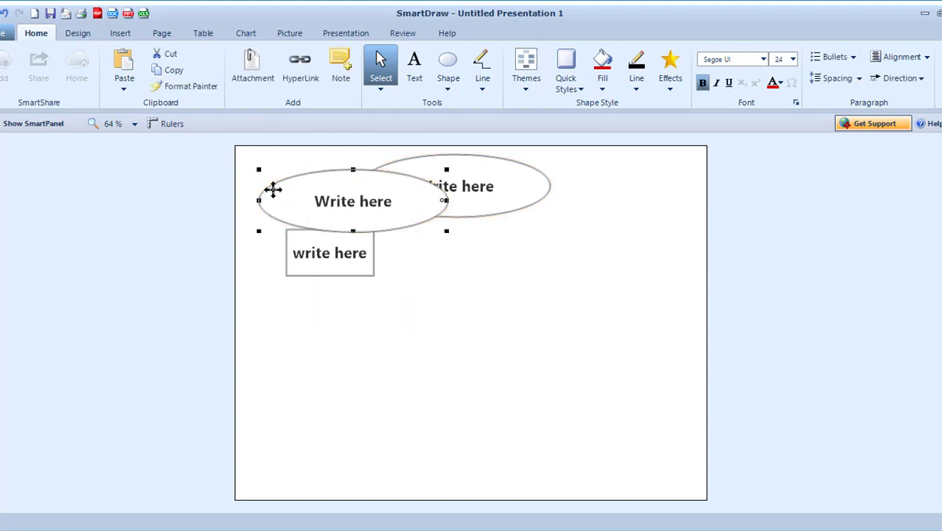
{"action": "left_click_drag", "start_coordinate": [330, 268], "coordinate": [452, 358]}
{"action": "left_click", "coordinate": [350, 289]}
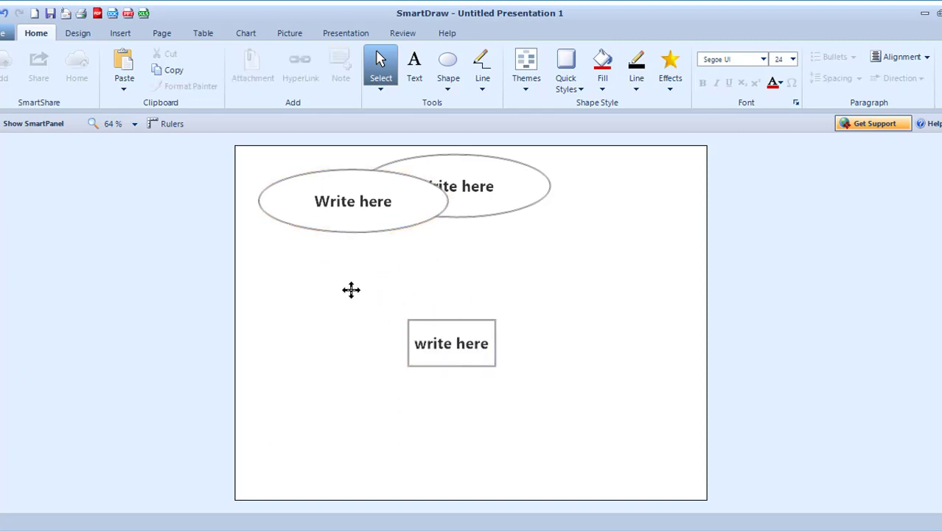
{"action": "left_click_drag", "start_coordinate": [353, 224], "coordinate": [342, 311]}
{"action": "mouse_move", "coordinate": [480, 191]}
{"action": "left_mouse_down"}
{"action": "mouse_move", "coordinate": [574, 270]}
{"action": "mouse_move", "coordinate": [603, 259]}
{"action": "left_mouse_up"}
{"action": "left_click_drag", "start_coordinate": [389, 280], "coordinate": [387, 248]}
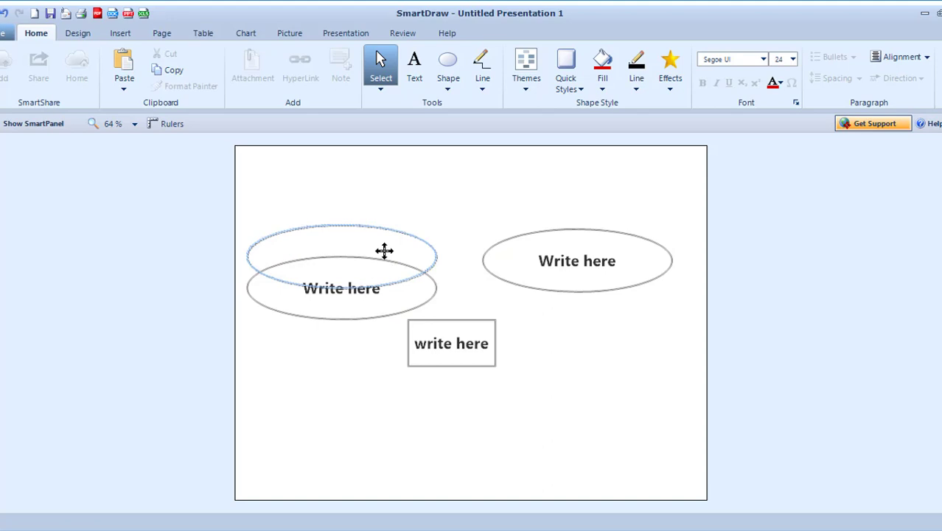
{"action": "left_click", "coordinate": [538, 323]}
{"action": "left_click", "coordinate": [481, 65]}
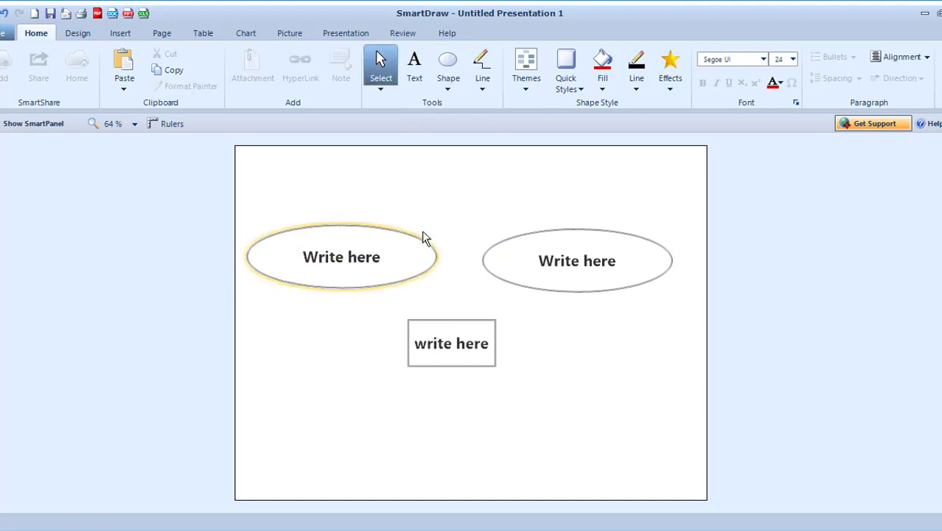
{"action": "left_click", "coordinate": [481, 68]}
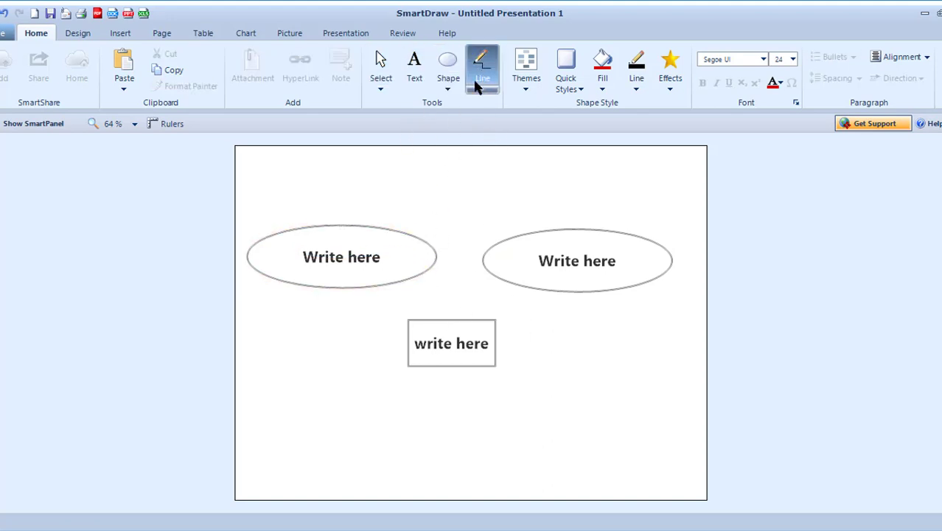
Draw straight lines from the left and right Write here ovals to the rectangle, setting the arrowhead style.
{"action": "left_click", "coordinate": [480, 90]}
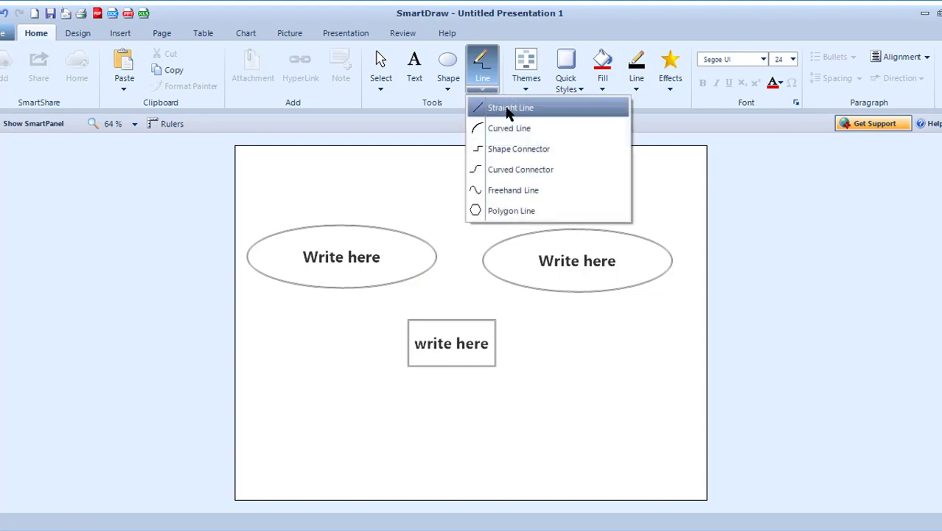
{"action": "left_click", "coordinate": [509, 111]}
{"action": "left_click_drag", "start_coordinate": [406, 287], "coordinate": [431, 317]}
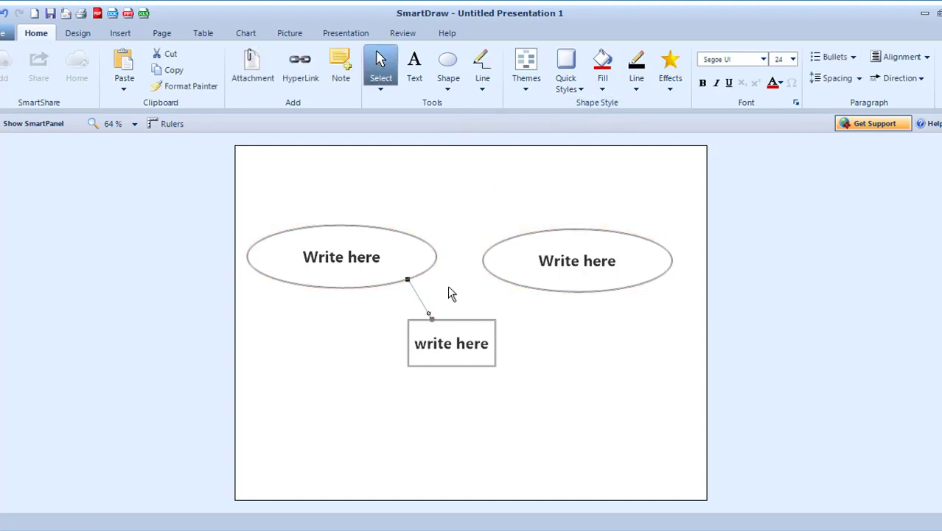
{"action": "left_click", "coordinate": [464, 302]}
{"action": "right_click", "coordinate": [425, 312]}
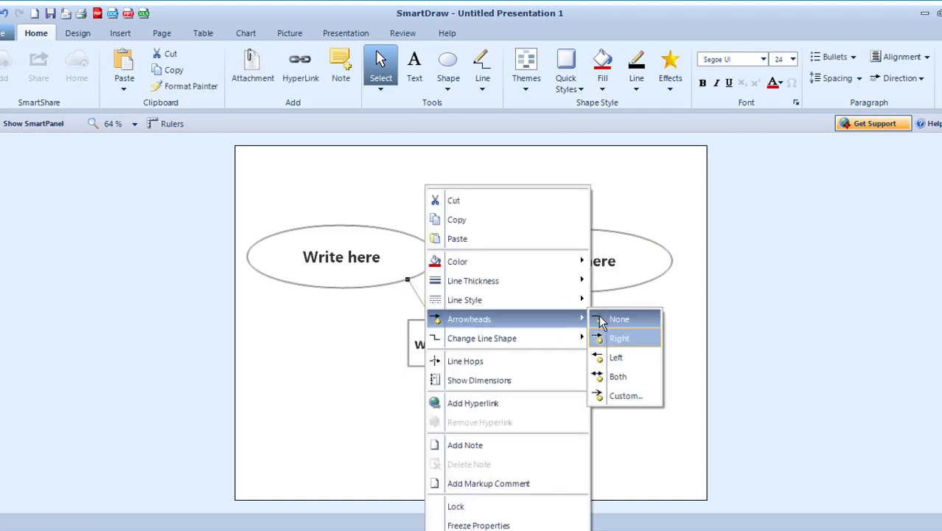
{"action": "left_click", "coordinate": [598, 317]}
{"action": "left_click", "coordinate": [504, 294]}
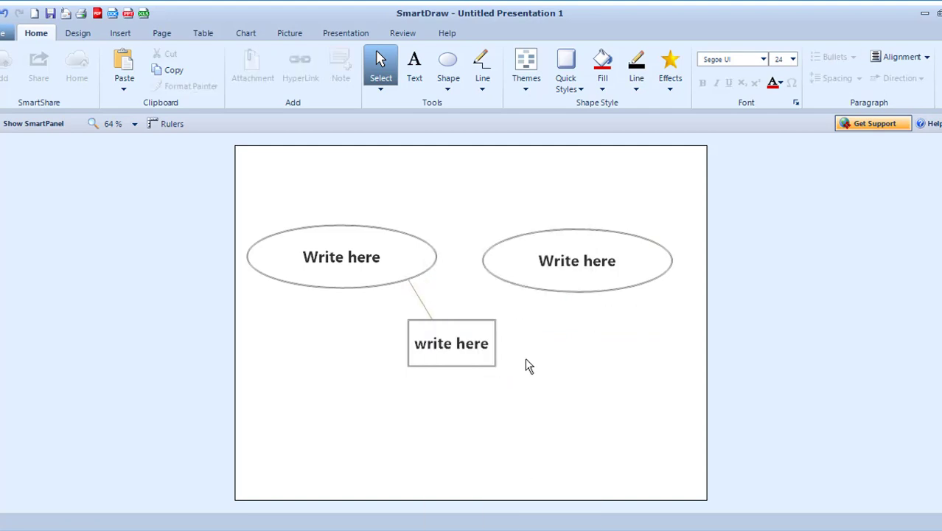
{"action": "left_click", "coordinate": [482, 68]}
{"action": "left_click_drag", "start_coordinate": [514, 283], "coordinate": [487, 318]}
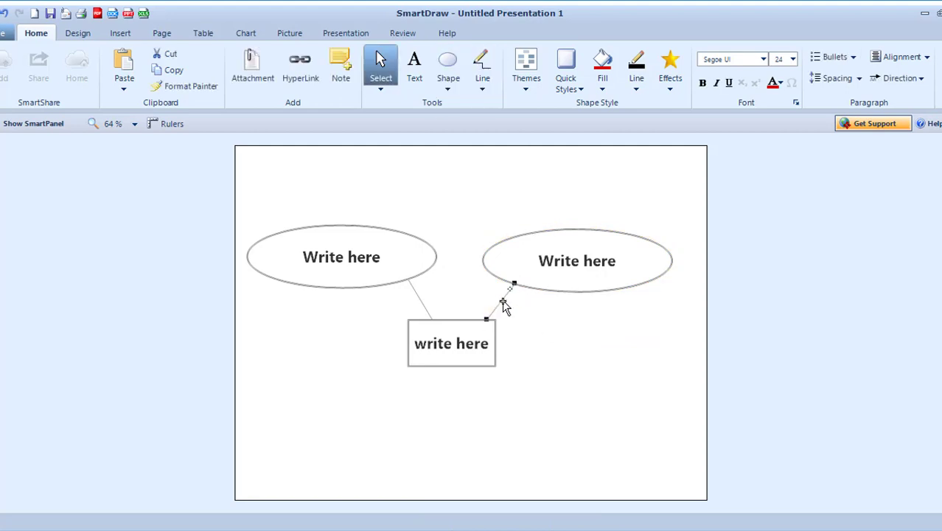
{"action": "left_click", "coordinate": [516, 325]}
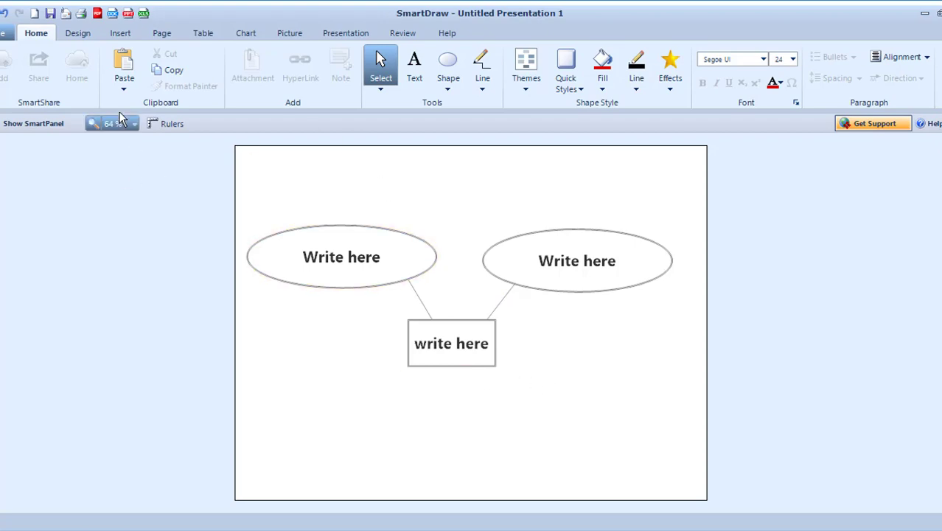
Load the Standard Shapes library into the SmartPanel.
{"action": "left_click", "coordinate": [37, 123]}
{"action": "left_click", "coordinate": [114, 166]}
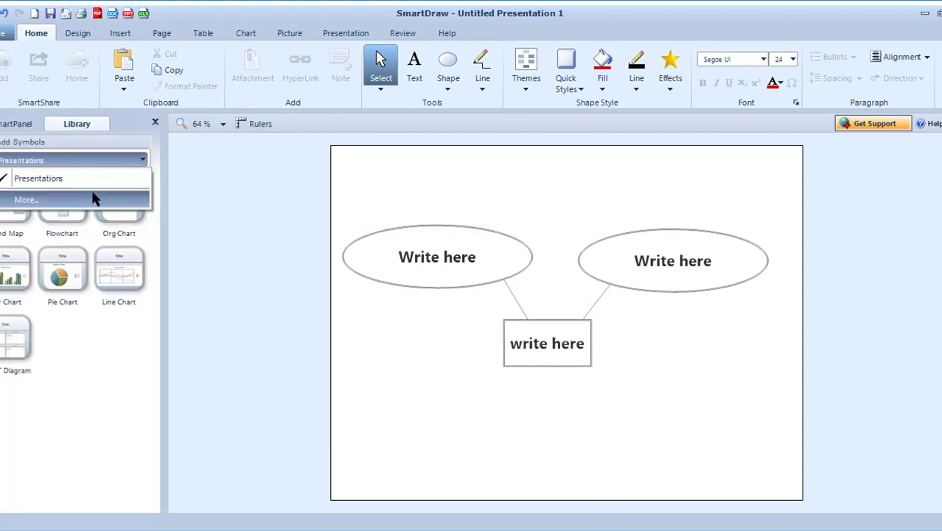
{"action": "left_click", "coordinate": [93, 196]}
{"action": "scroll", "coordinate": [387, 354], "scroll_direction": "down", "scroll_amount": 2}
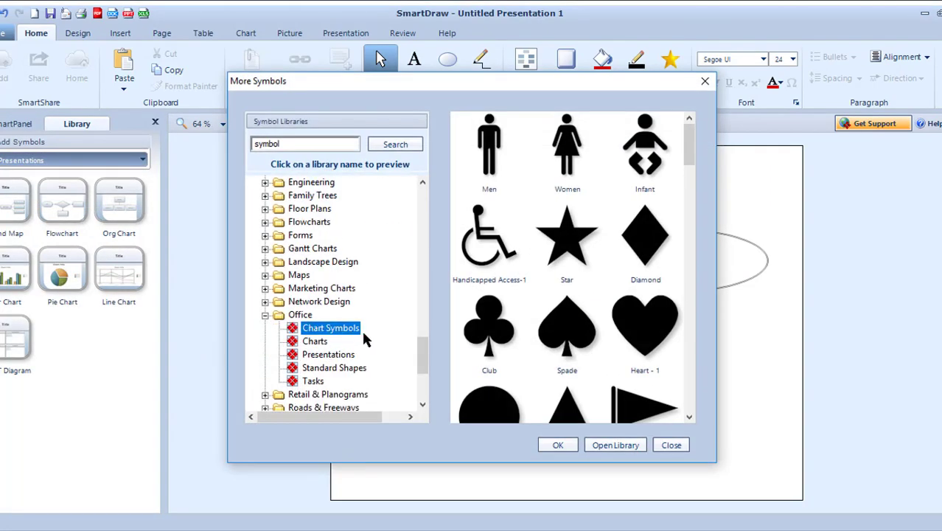
{"action": "left_click", "coordinate": [342, 328]}
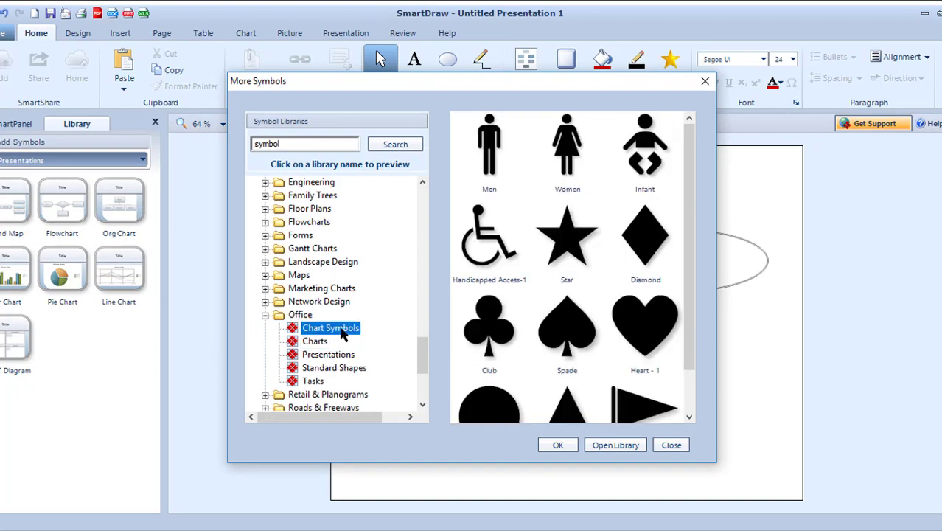
{"action": "left_click", "coordinate": [306, 343]}
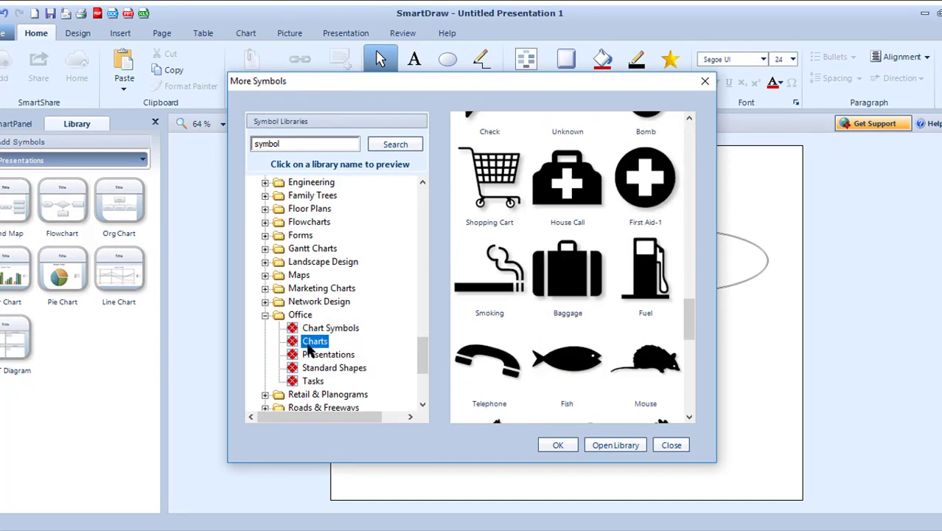
{"action": "left_click", "coordinate": [306, 356]}
{"action": "left_click", "coordinate": [306, 369]}
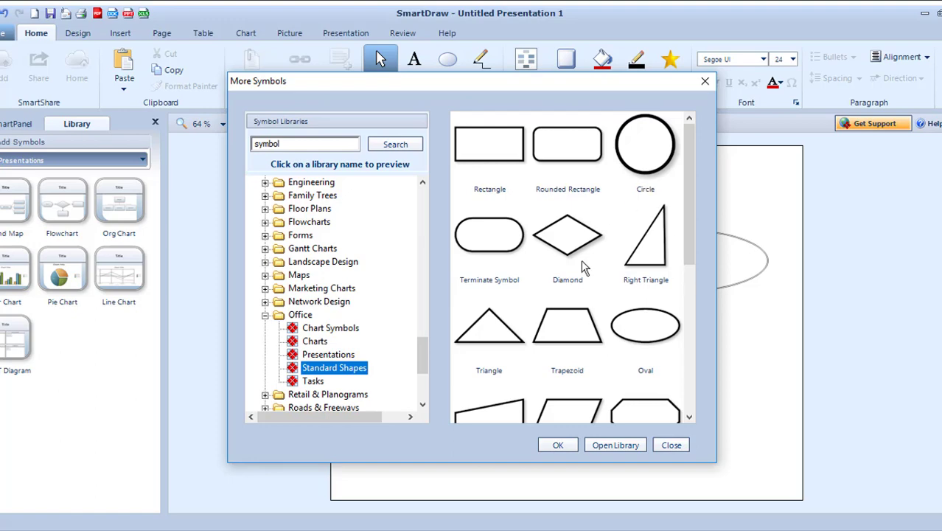
{"action": "double_click", "coordinate": [575, 255]}
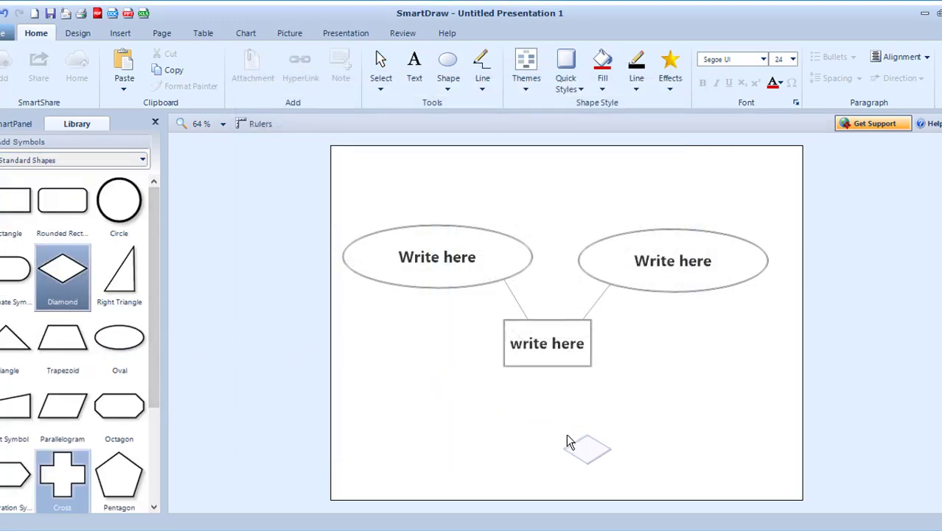
Place a widened diamond at the lower right labelled 'Write here'.
{"action": "mouse_move", "coordinate": [64, 279]}
{"action": "left_mouse_down"}
{"action": "mouse_move", "coordinate": [679, 374]}
{"action": "mouse_move", "coordinate": [696, 440]}
{"action": "left_mouse_up"}
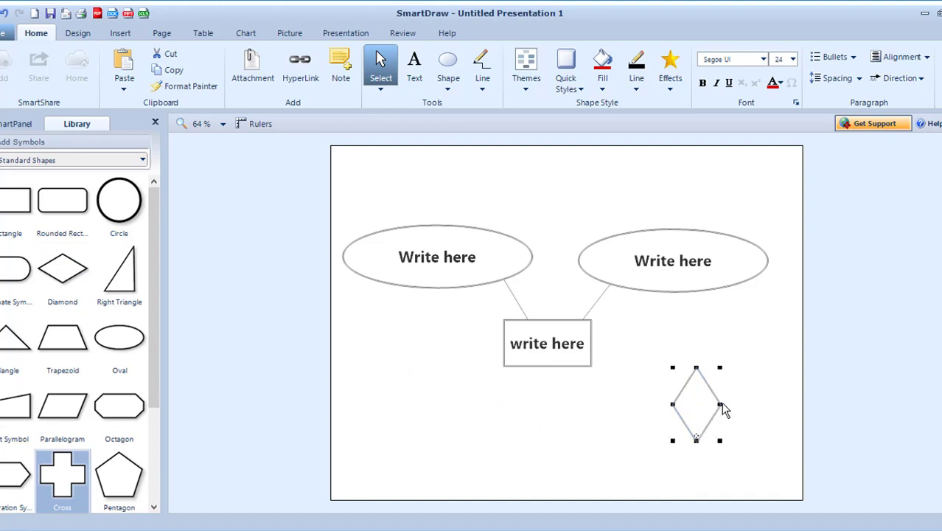
{"action": "left_click_drag", "start_coordinate": [721, 405], "coordinate": [779, 394]}
{"action": "left_click", "coordinate": [730, 400]}
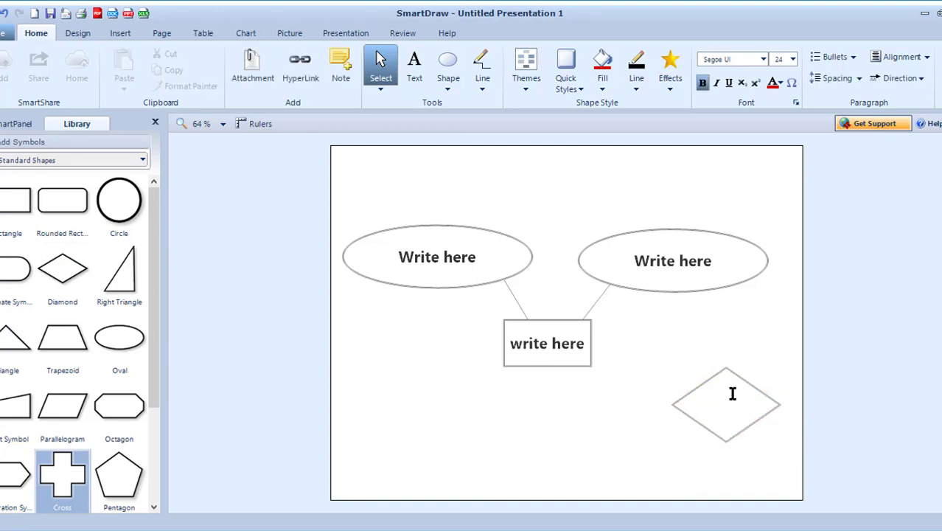
{"action": "type", "text": "Write her"}
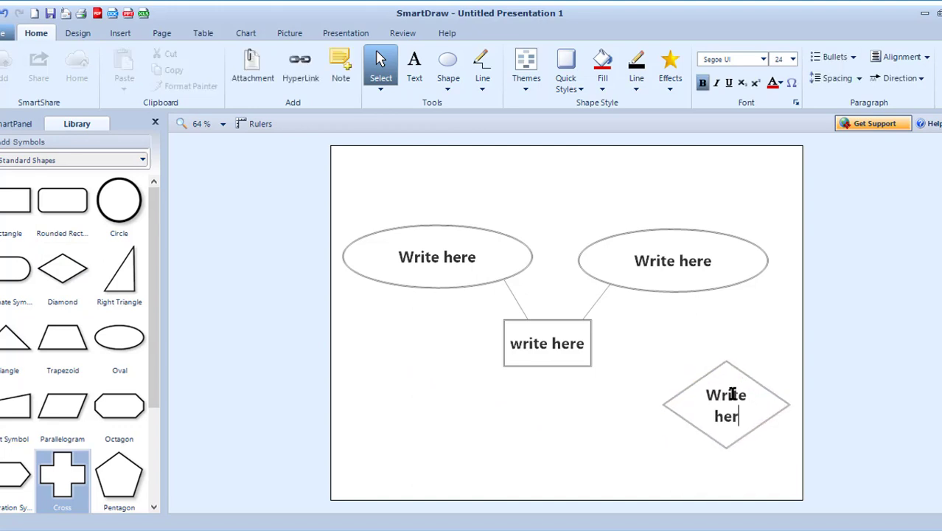
{"action": "type", "text": "e"}
{"action": "left_click", "coordinate": [625, 348]}
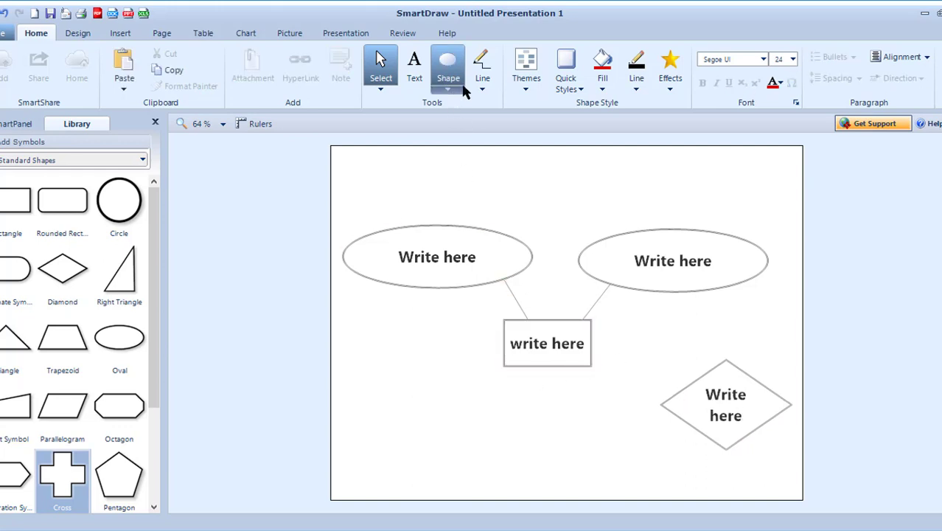
Draw an angled line from the rectangle rightward and down to the diamond's top.
{"action": "left_click", "coordinate": [482, 68]}
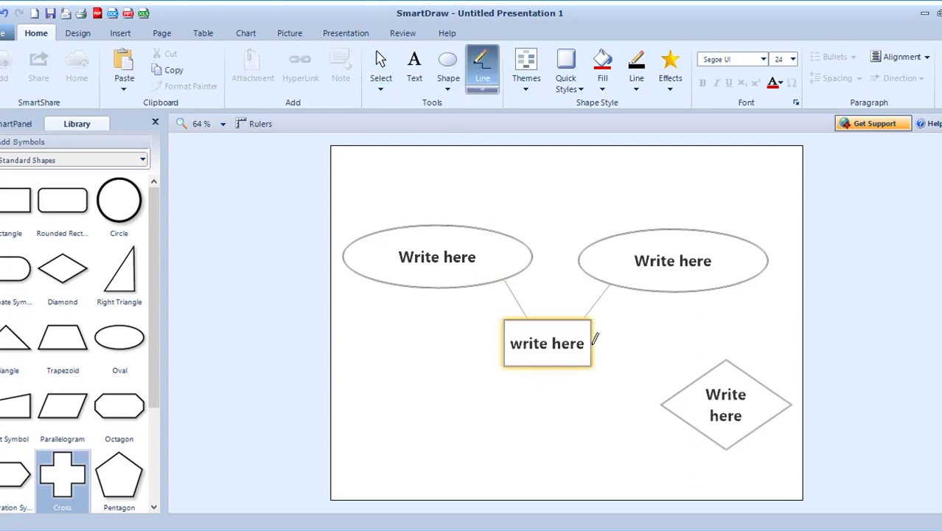
{"action": "left_click_drag", "start_coordinate": [592, 343], "coordinate": [725, 342]}
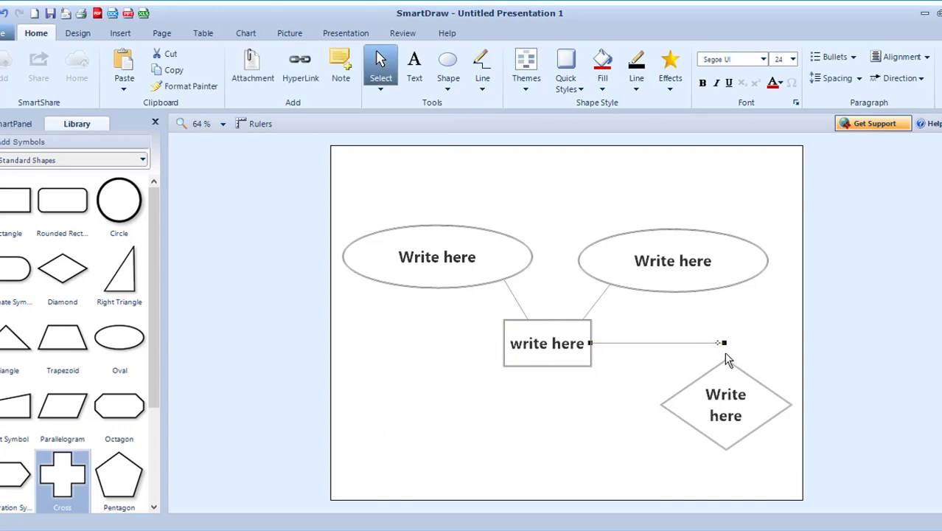
{"action": "left_click", "coordinate": [483, 77]}
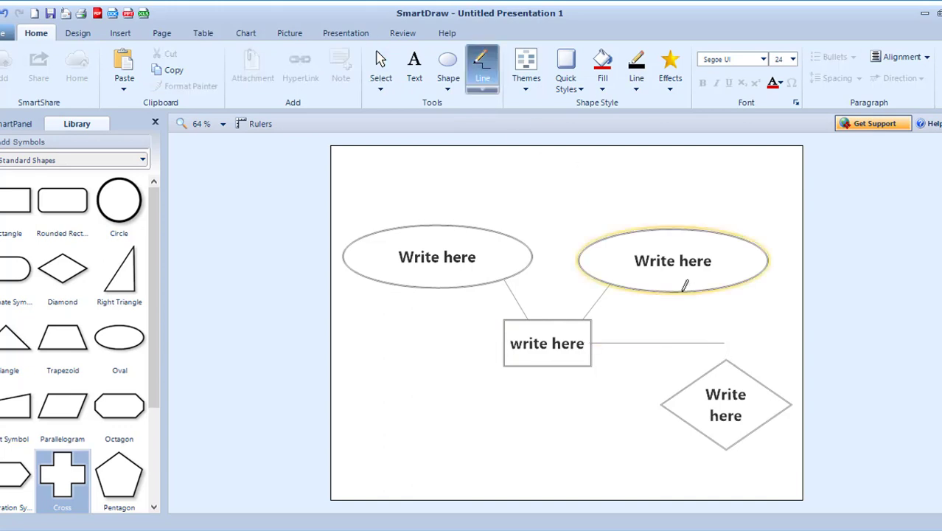
{"action": "left_click_drag", "start_coordinate": [727, 339], "coordinate": [727, 352]}
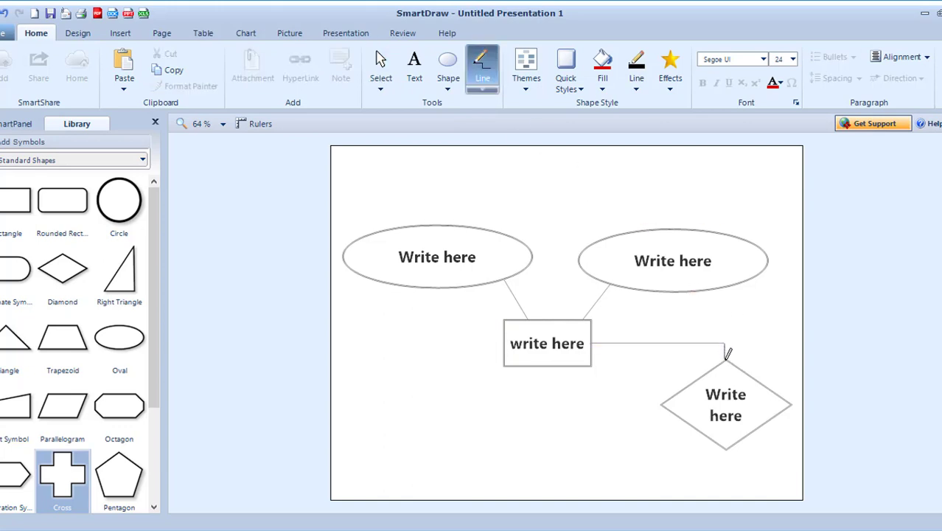
{"action": "left_click", "coordinate": [739, 399]}
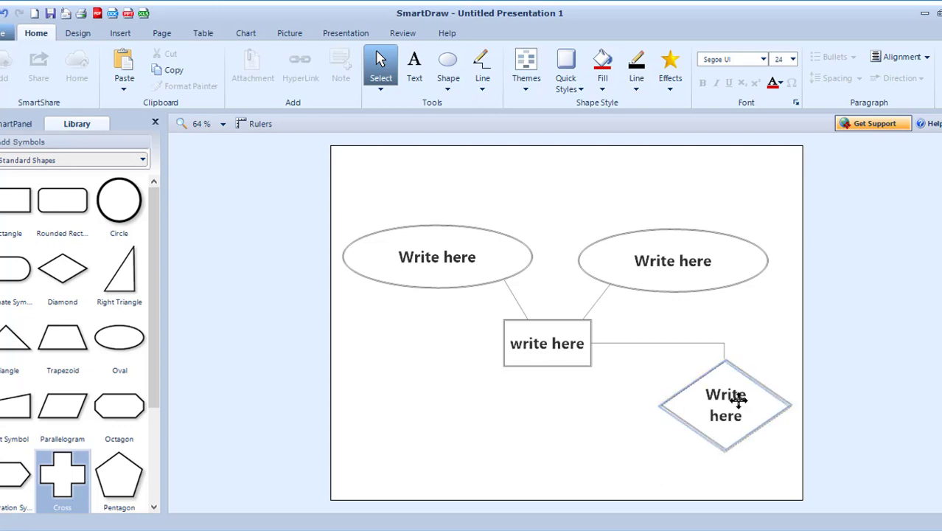
{"action": "left_click", "coordinate": [614, 430]}
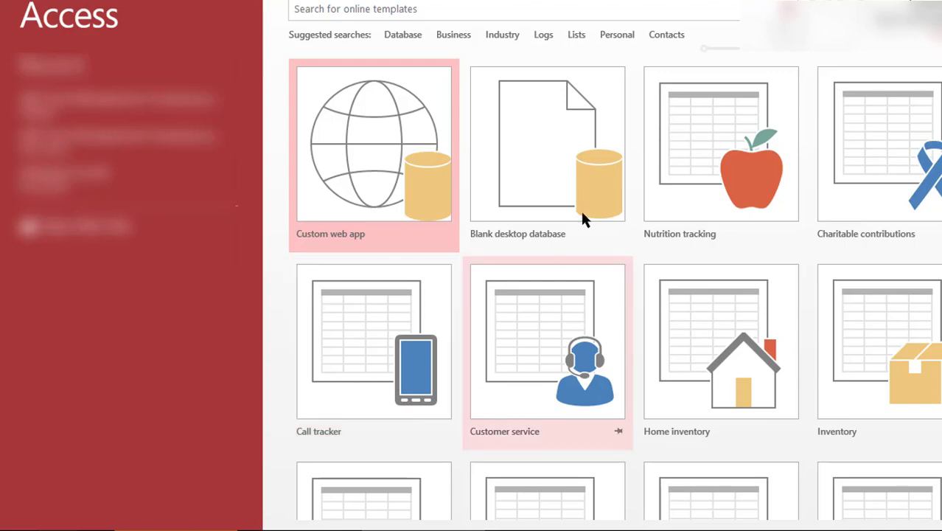
Start a Blank desktop database named ABC COMP, set its location to Desktop, and create it.
{"action": "left_click", "coordinate": [531, 153]}
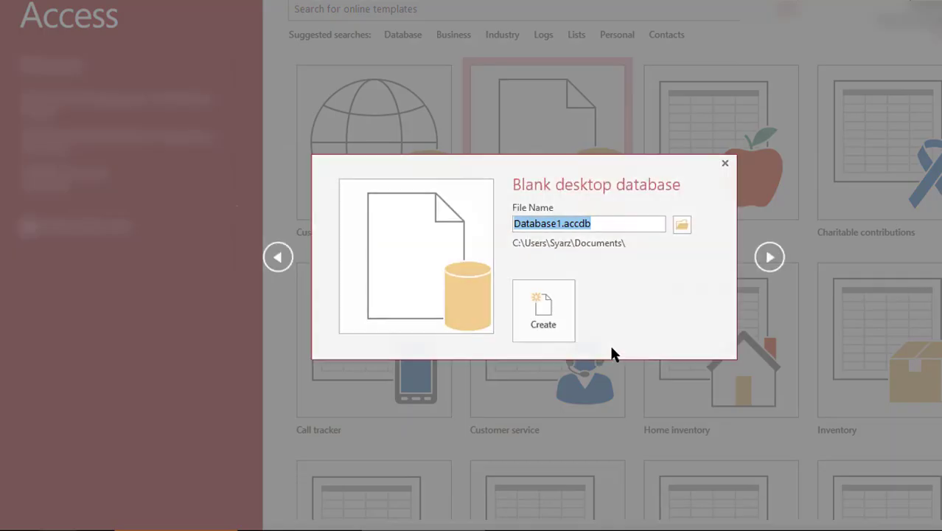
{"action": "left_click", "coordinate": [602, 223]}
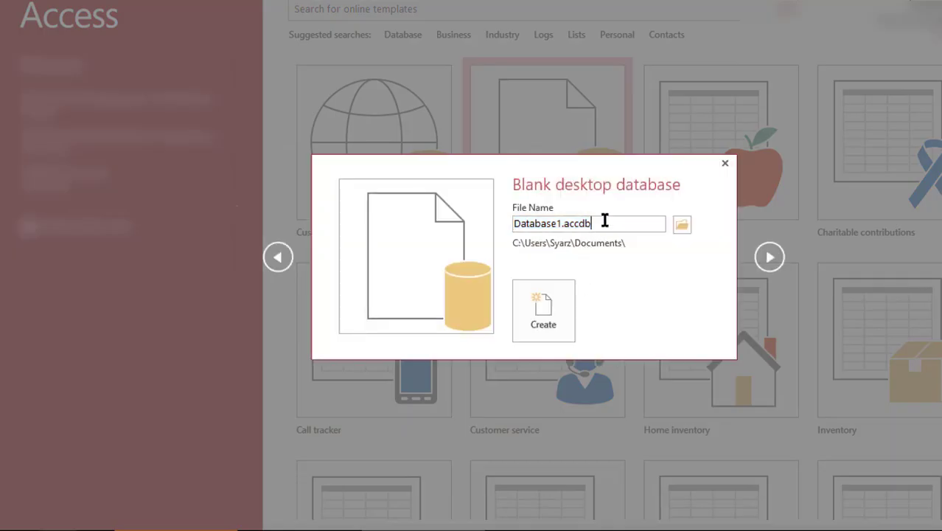
{"action": "left_click", "coordinate": [555, 225]}
{"action": "double_click", "coordinate": [555, 225]}
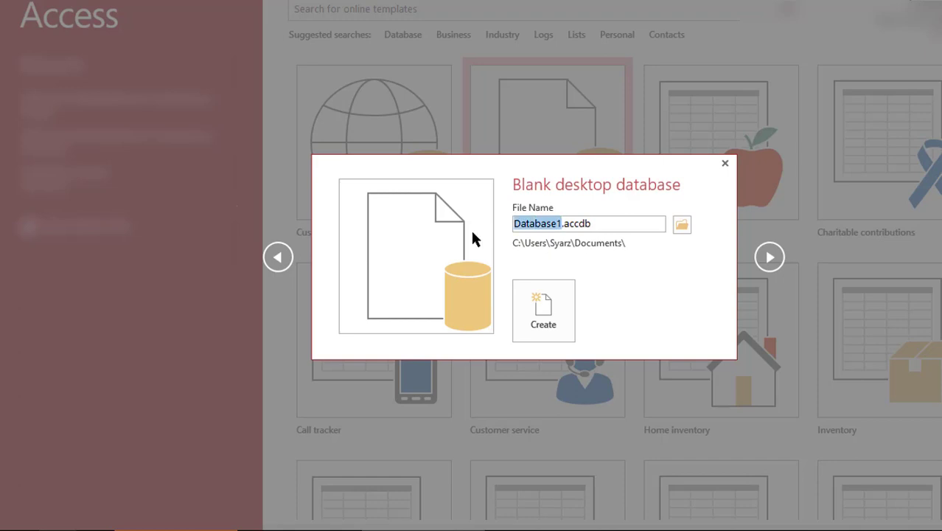
{"action": "type", "text": "ABC "}
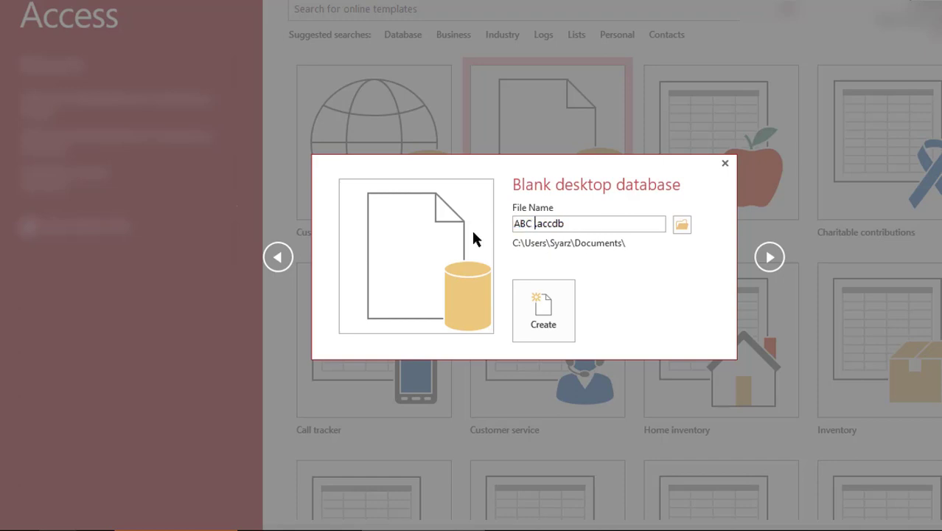
{"action": "type", "text": "COM"}
{"action": "type", "text": "P"}
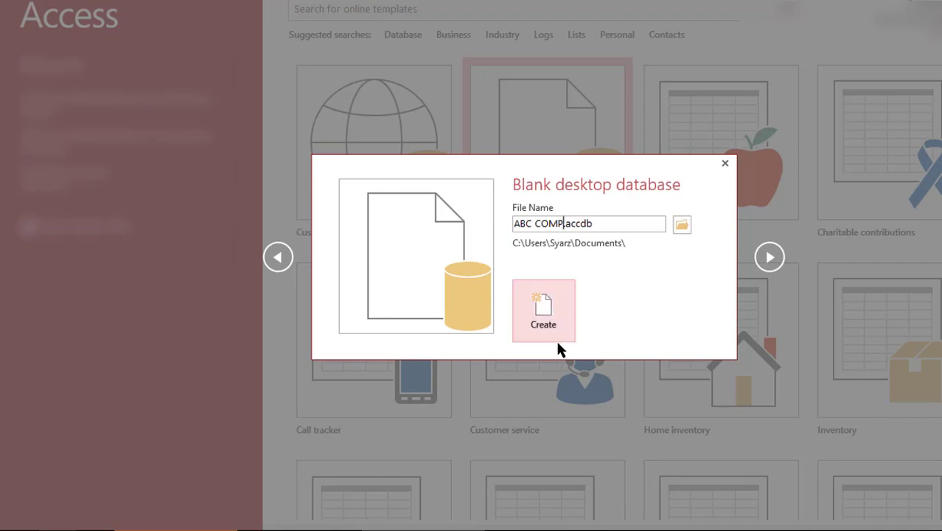
{"action": "left_click", "coordinate": [676, 231]}
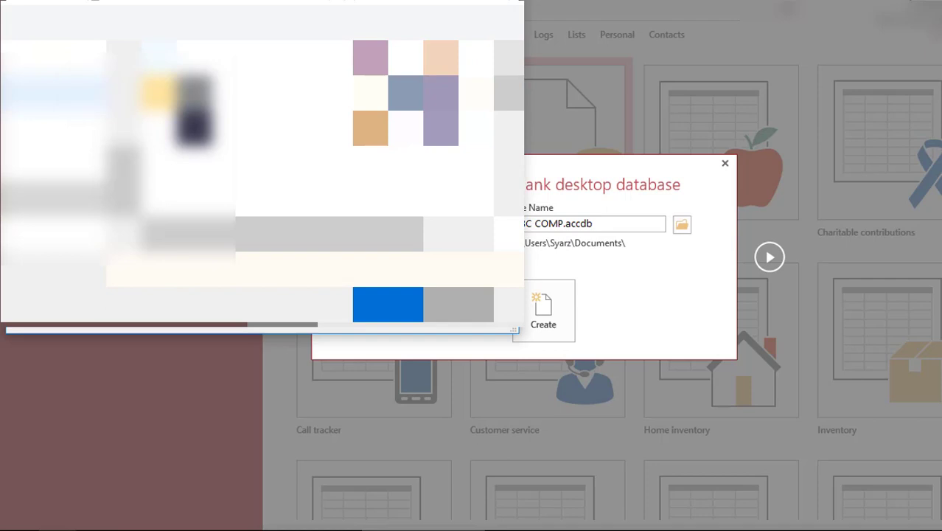
{"action": "left_click", "coordinate": [52, 93]}
{"action": "left_click", "coordinate": [387, 304]}
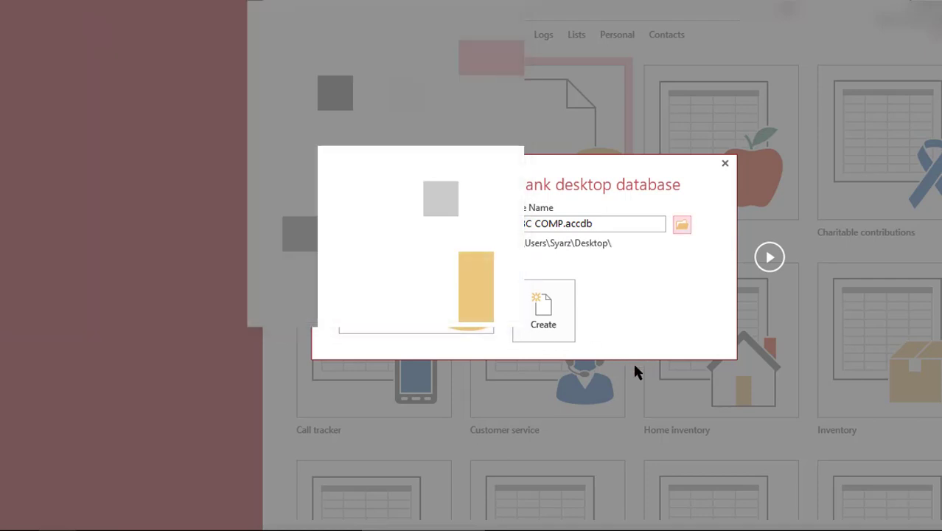
{"action": "left_click", "coordinate": [543, 309]}
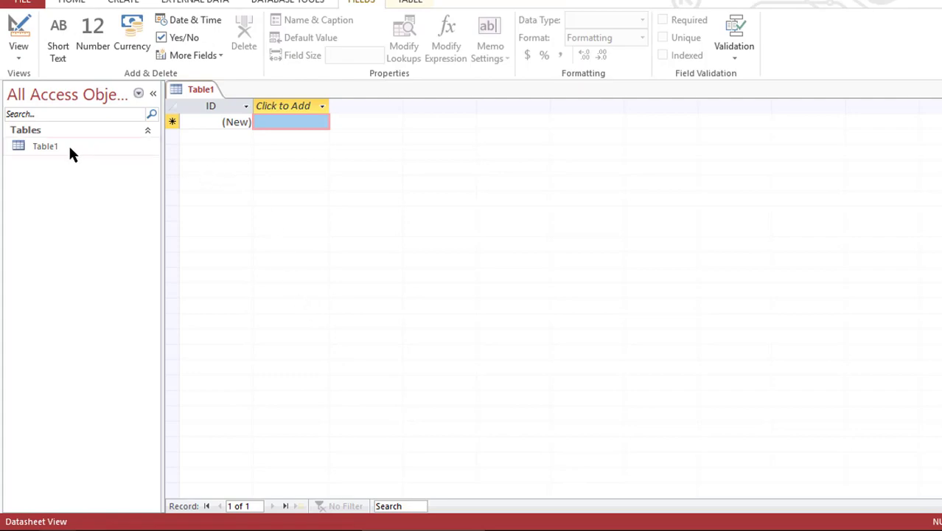
Save Table1 from the FILE menu under the table name Admin.
{"action": "left_click", "coordinate": [64, 145]}
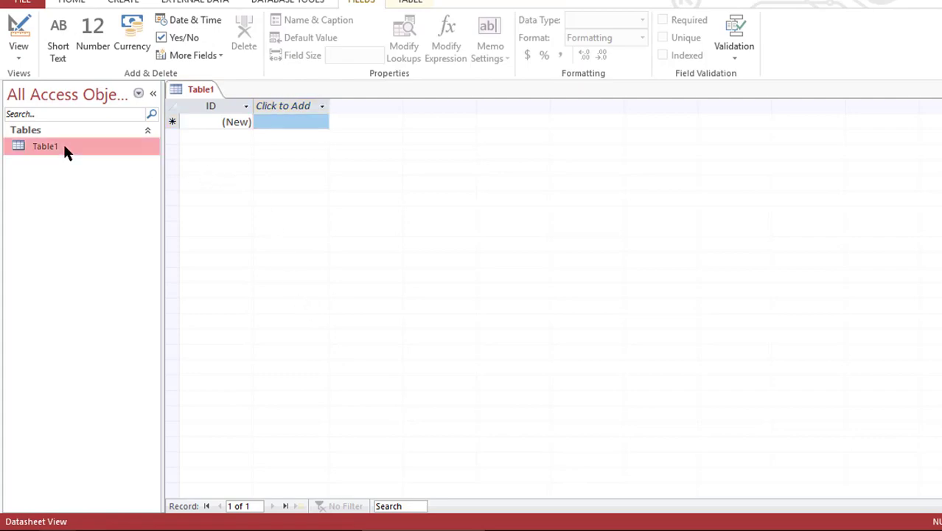
{"action": "left_click", "coordinate": [33, 2]}
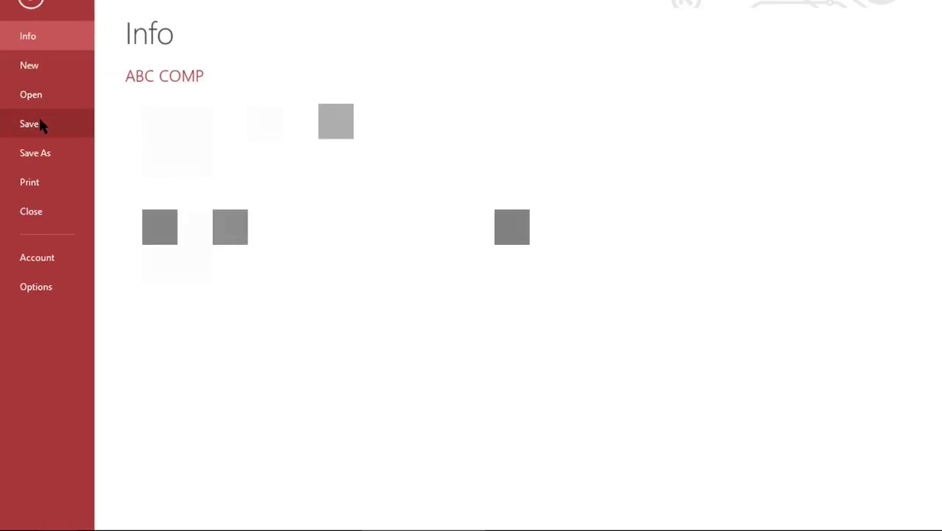
{"action": "left_click", "coordinate": [29, 123]}
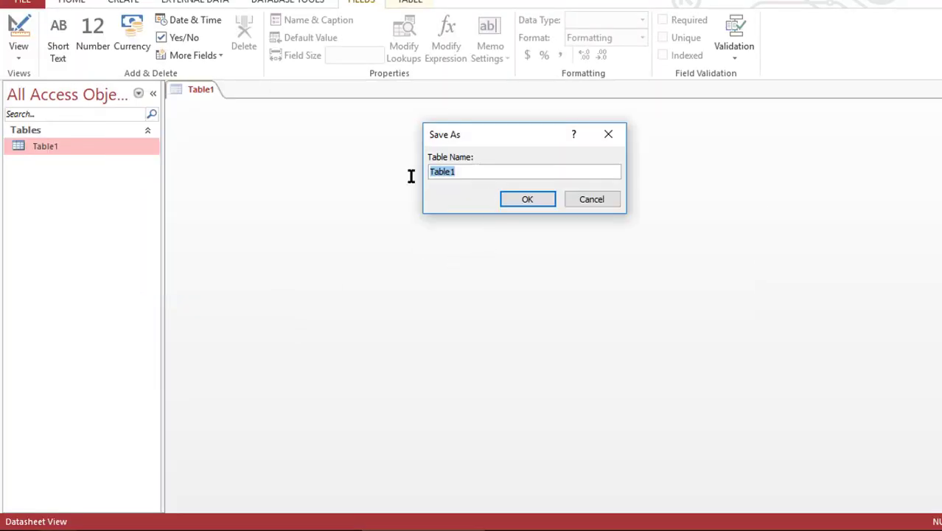
{"action": "type", "text": "Admin"}
{"action": "left_click", "coordinate": [514, 199]}
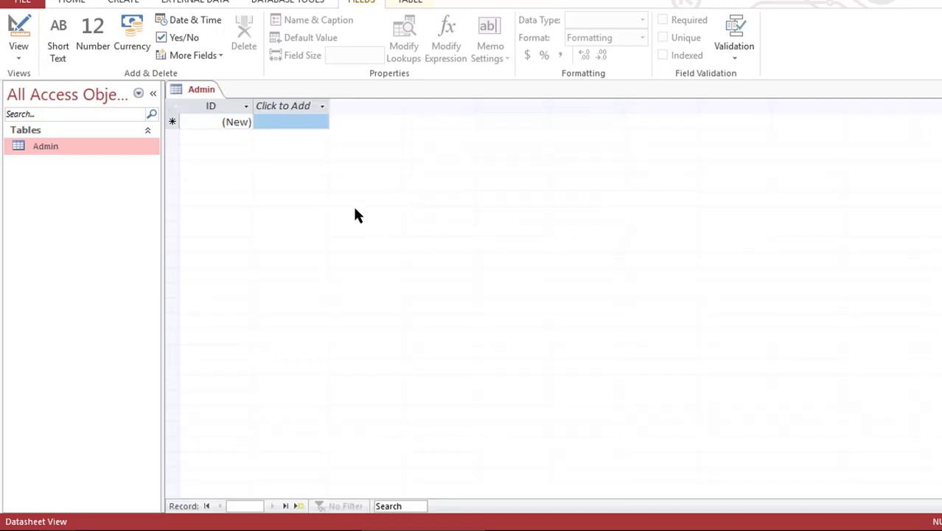
Add two Short Text columns to the Admin table, named Field Name and Data Type.
{"action": "left_click", "coordinate": [260, 126]}
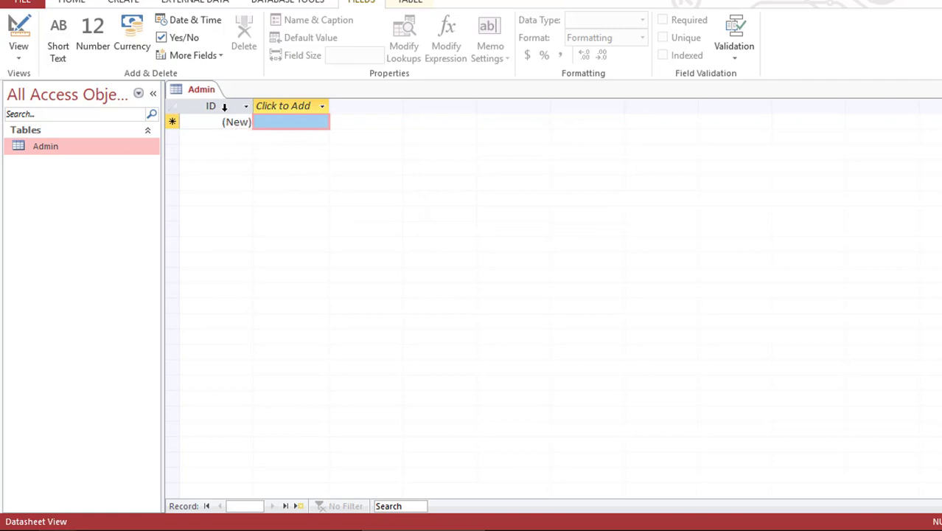
{"action": "left_click", "coordinate": [275, 106]}
{"action": "left_click", "coordinate": [275, 106]}
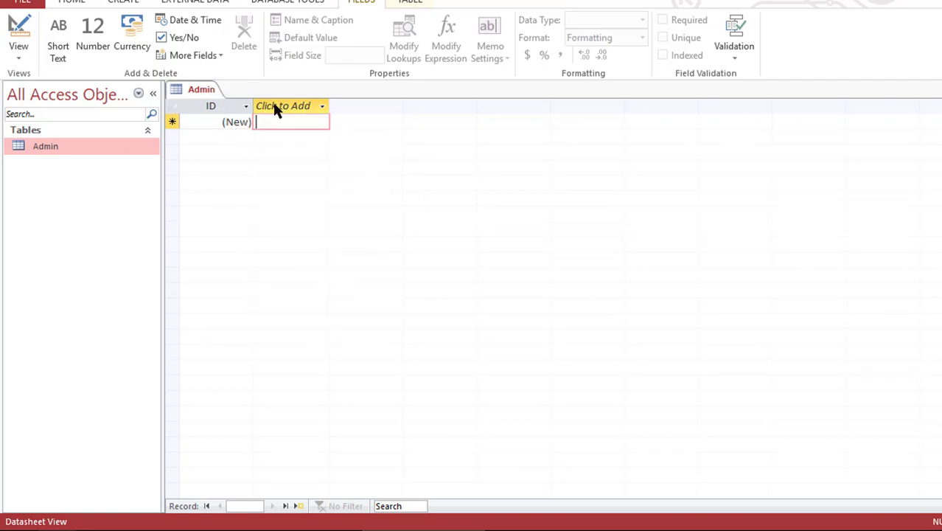
{"action": "left_click", "coordinate": [281, 106]}
{"action": "left_click", "coordinate": [289, 123]}
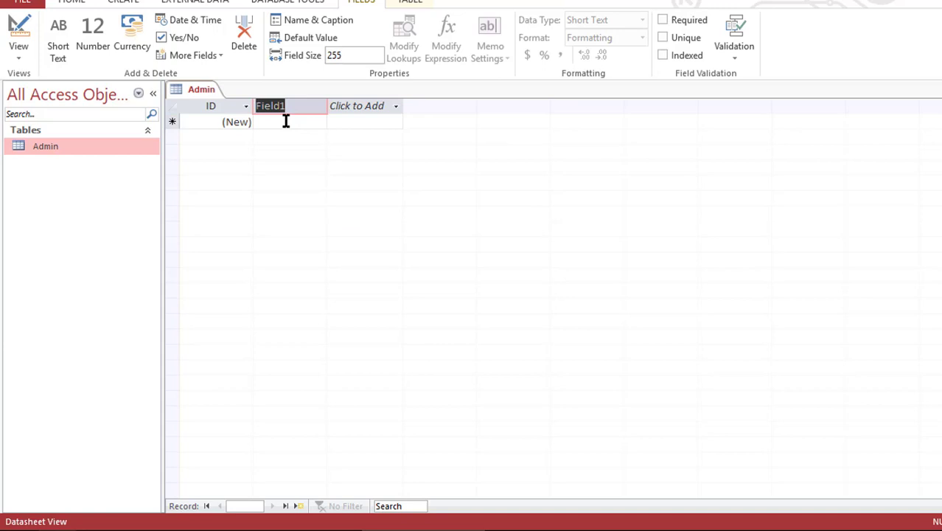
{"action": "type", "text": "Fi"}
{"action": "type", "text": "eld Nam"}
{"action": "type", "text": "e"}
{"action": "left_click", "coordinate": [349, 104]}
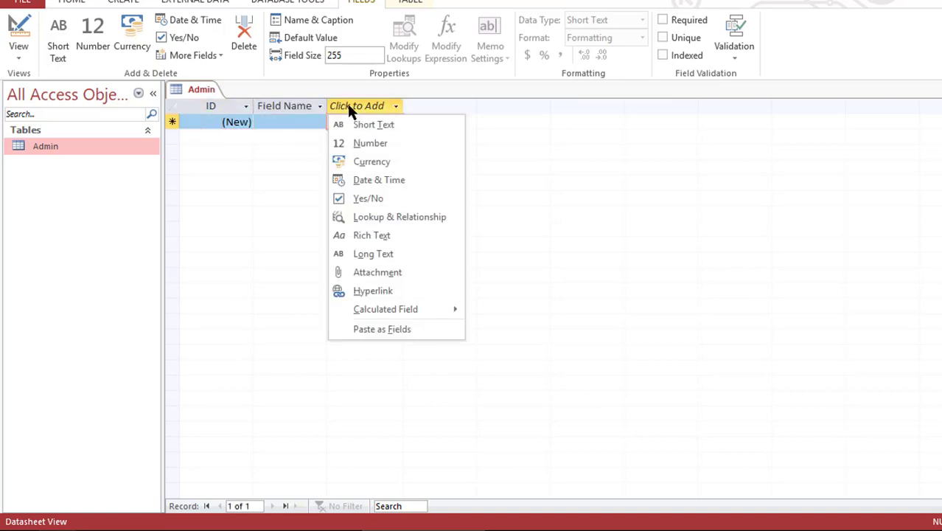
{"action": "left_click", "coordinate": [369, 124]}
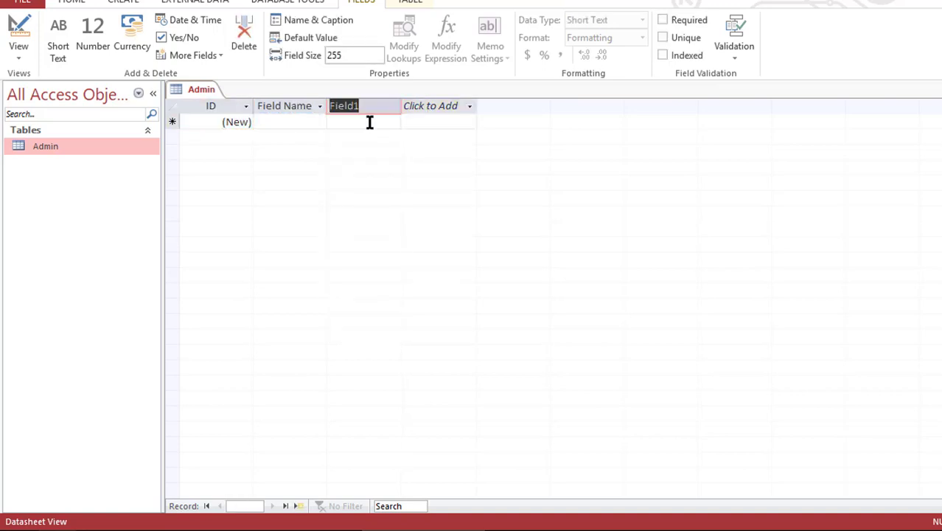
{"action": "type", "text": "D"}
{"action": "type", "text": "ata Ty"}
{"action": "type", "text": "p"}
{"action": "type", "text": "e"}
Add Short Text columns Constraint and Description, then widen the Description column.
{"action": "left_click", "coordinate": [430, 107]}
{"action": "left_click", "coordinate": [449, 124]}
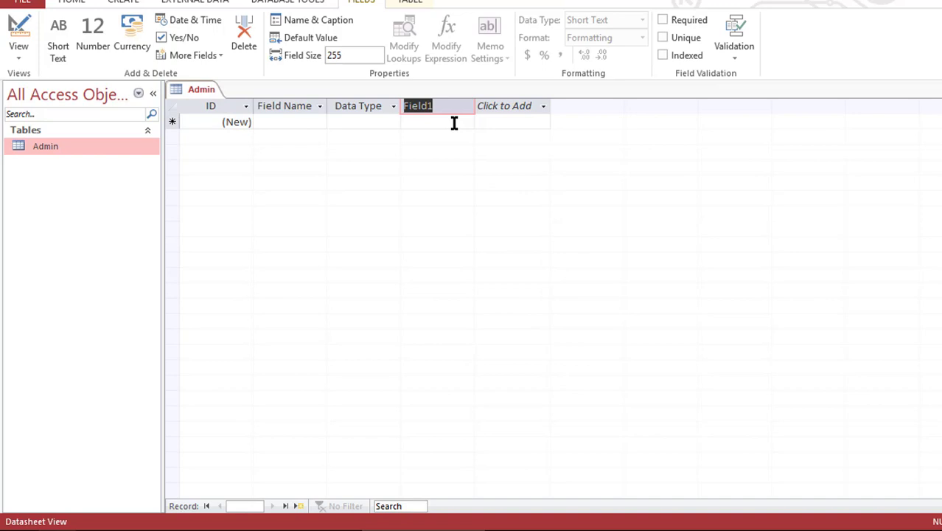
{"action": "type", "text": "Con"}
{"action": "type", "text": "straint"}
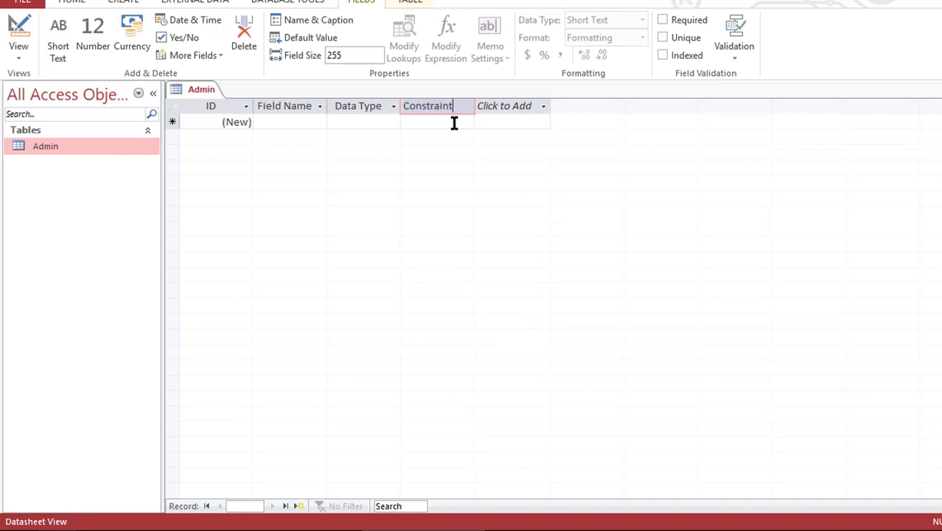
{"action": "left_click", "coordinate": [502, 109]}
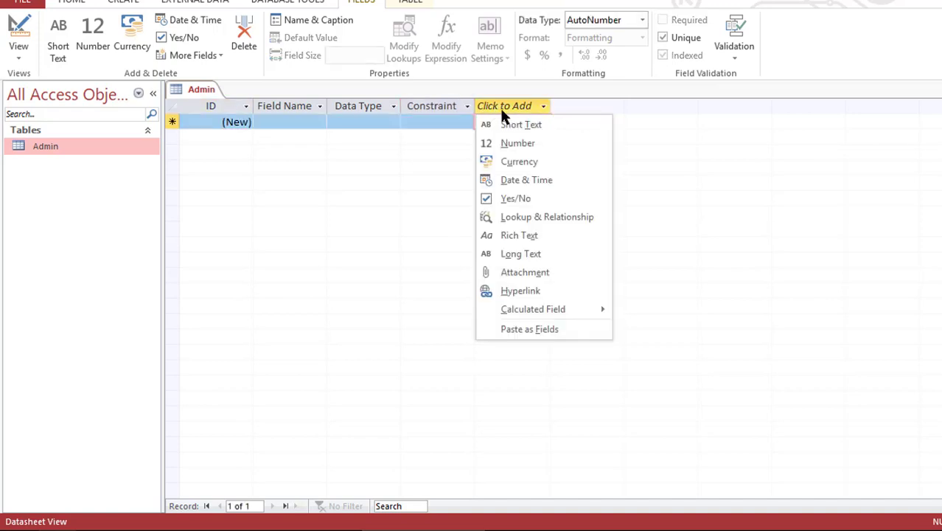
{"action": "left_click", "coordinate": [520, 124]}
{"action": "type", "text": "De"}
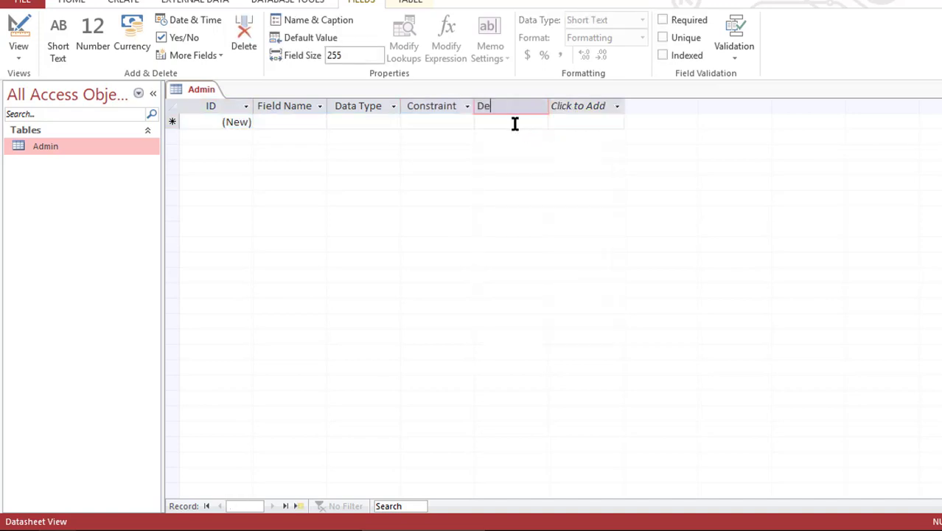
{"action": "type", "text": "sc"}
{"action": "type", "text": "ription"}
{"action": "left_click_drag", "start_coordinate": [549, 105], "coordinate": [783, 105]}
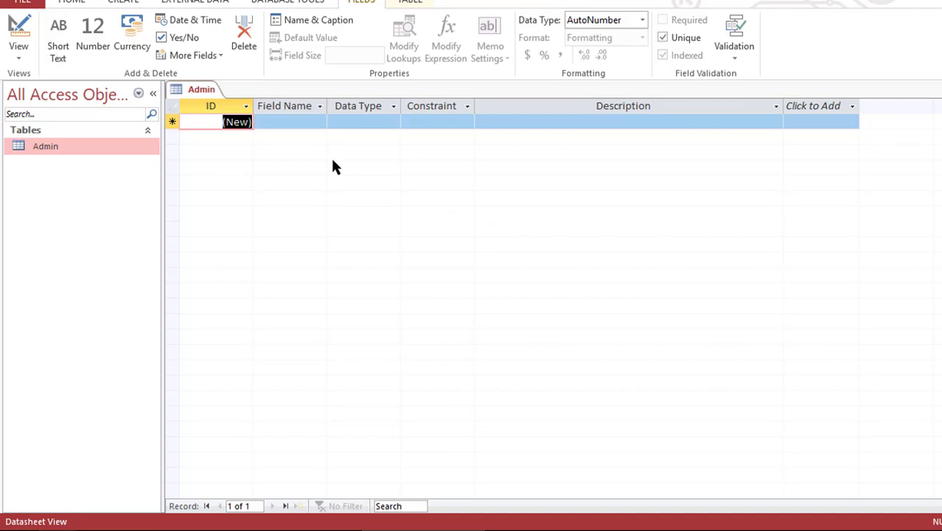
Enter 'type here' in record 1's Field Name, Data Type and Description cells, after selecting its Constraint cell.
{"action": "left_click", "coordinate": [292, 119]}
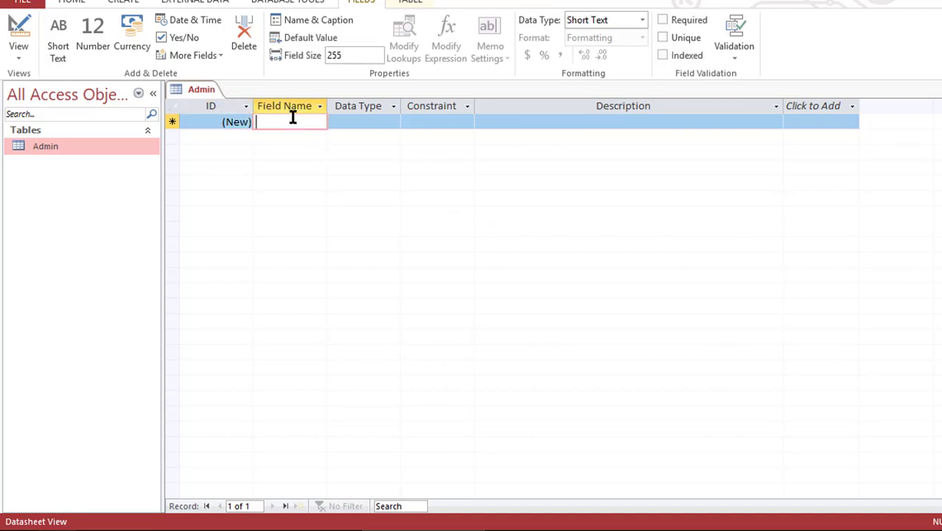
{"action": "type", "text": "type"}
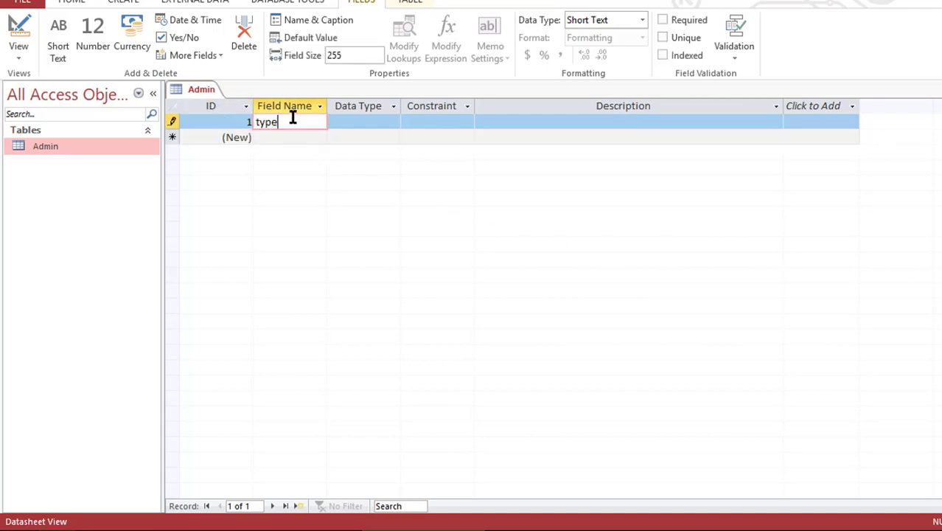
{"action": "type", "text": " here"}
{"action": "left_click", "coordinate": [357, 127]}
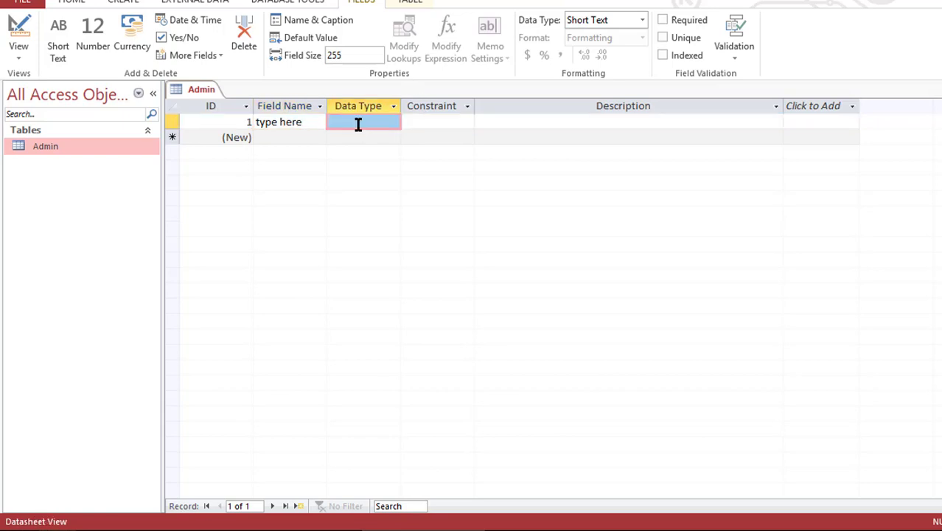
{"action": "type", "text": "type her"}
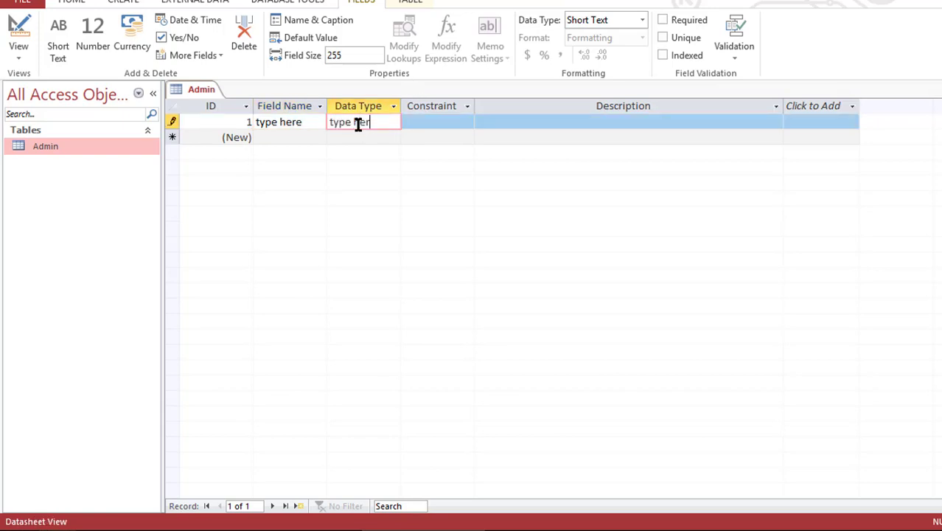
{"action": "type", "text": "e"}
{"action": "left_click", "coordinate": [448, 122]}
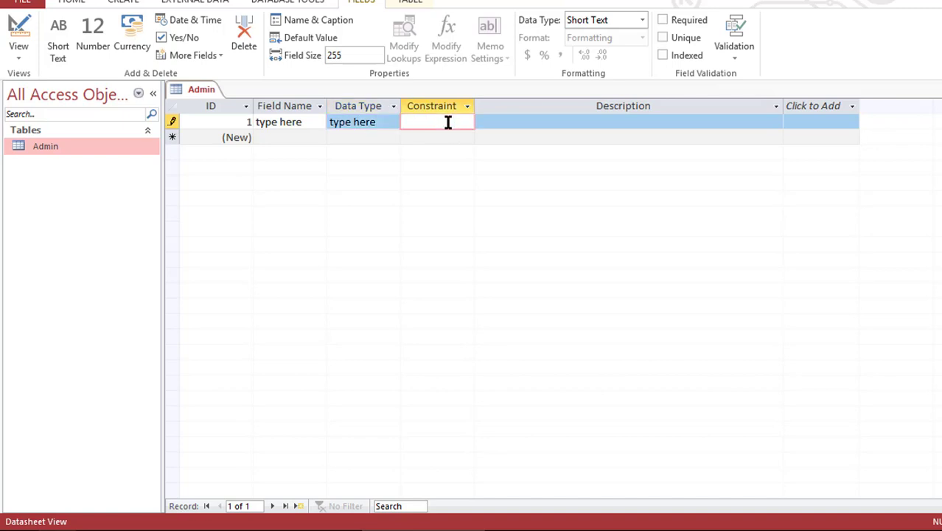
{"action": "type", "text": "type "}
{"action": "type", "text": "here"}
{"action": "left_click", "coordinate": [550, 122]}
{"action": "type", "text": "type "}
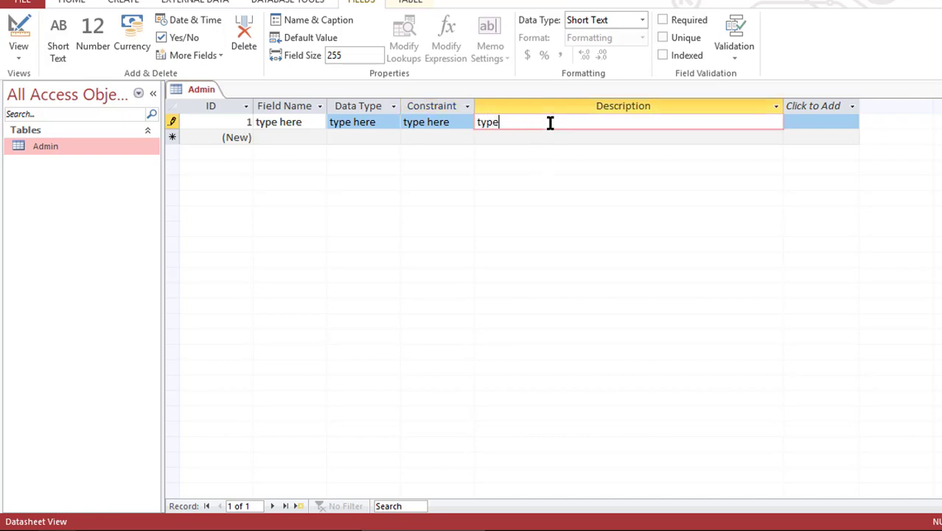
{"action": "type", "text": "here"}
Create a new blank table, Table1, from the Create ribbon.
{"action": "left_click", "coordinate": [123, 2]}
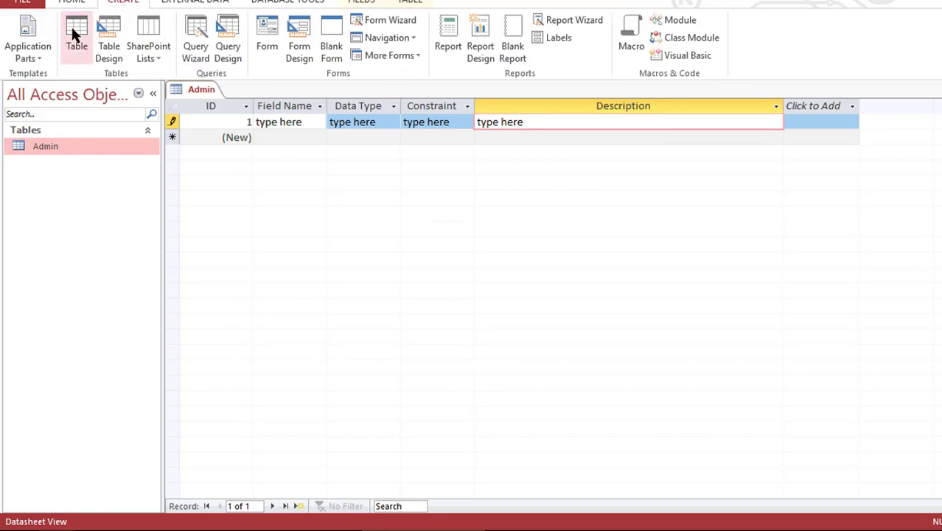
{"action": "left_click", "coordinate": [73, 27]}
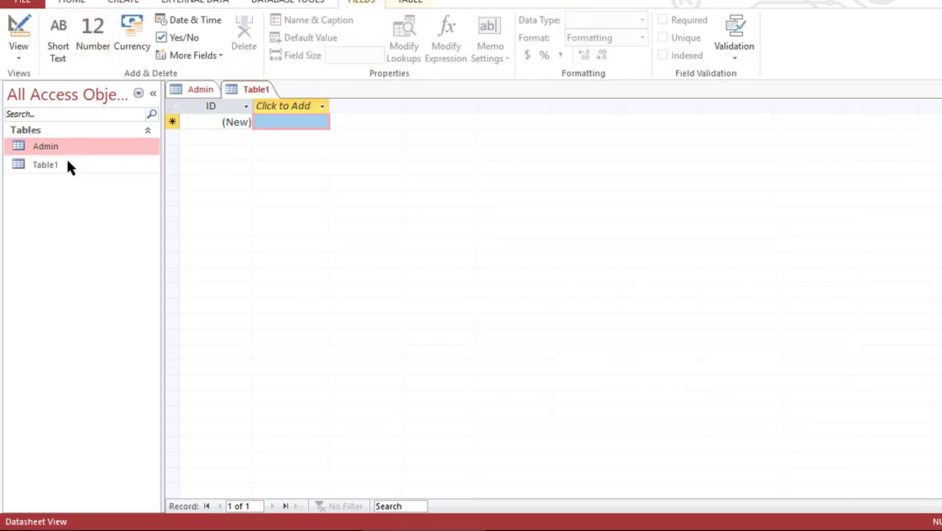
{"action": "left_click", "coordinate": [49, 163]}
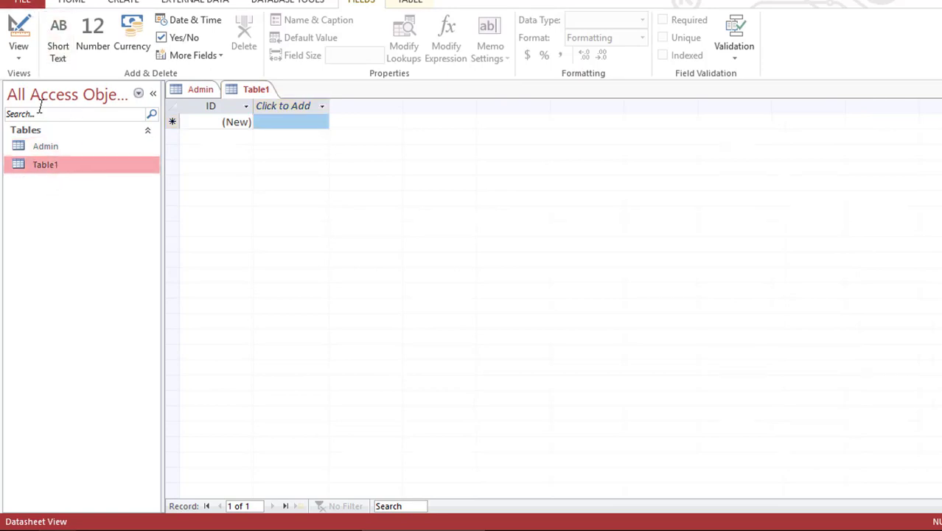
Save the new table under the name 'Item'.
{"action": "left_click", "coordinate": [16, 3]}
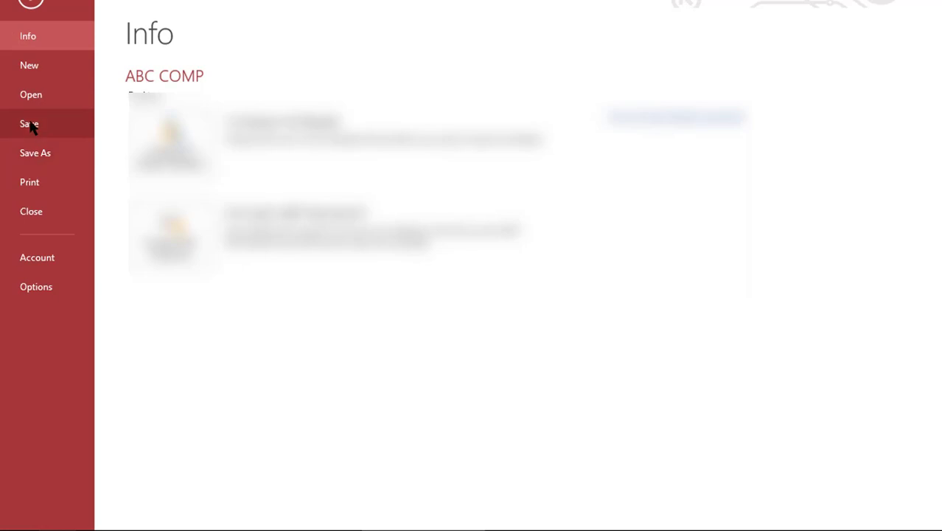
{"action": "left_click", "coordinate": [33, 123]}
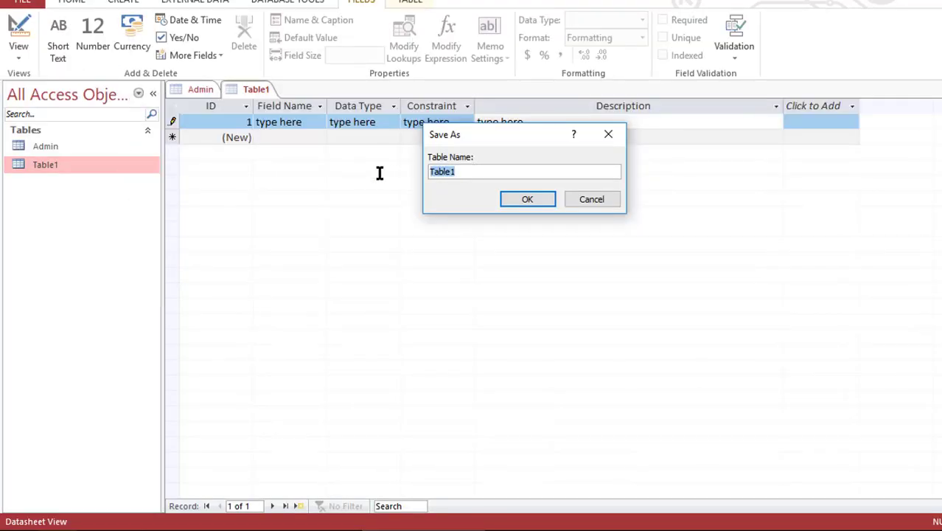
{"action": "type", "text": "Item"}
{"action": "left_click", "coordinate": [527, 199]}
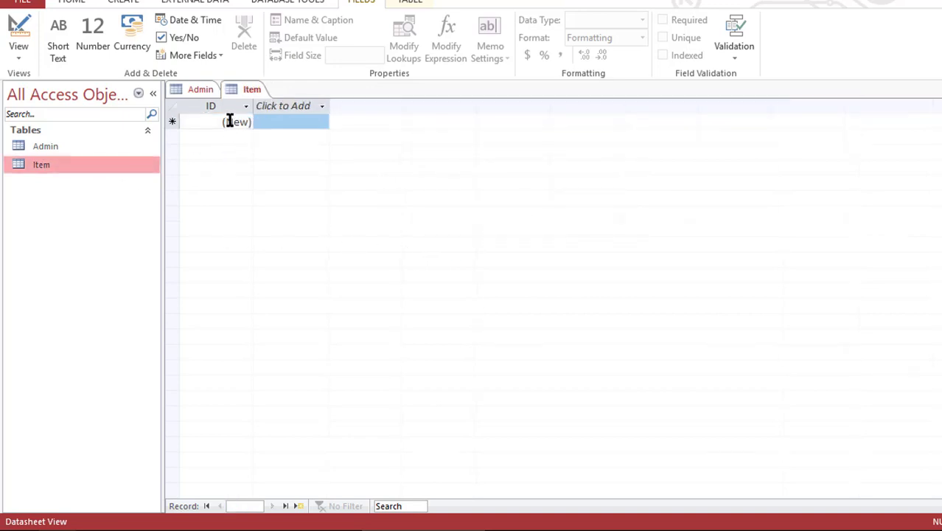
Add Short Text columns Field Name and Data Type to the Item table, fixing a typo.
{"action": "left_click", "coordinate": [270, 109]}
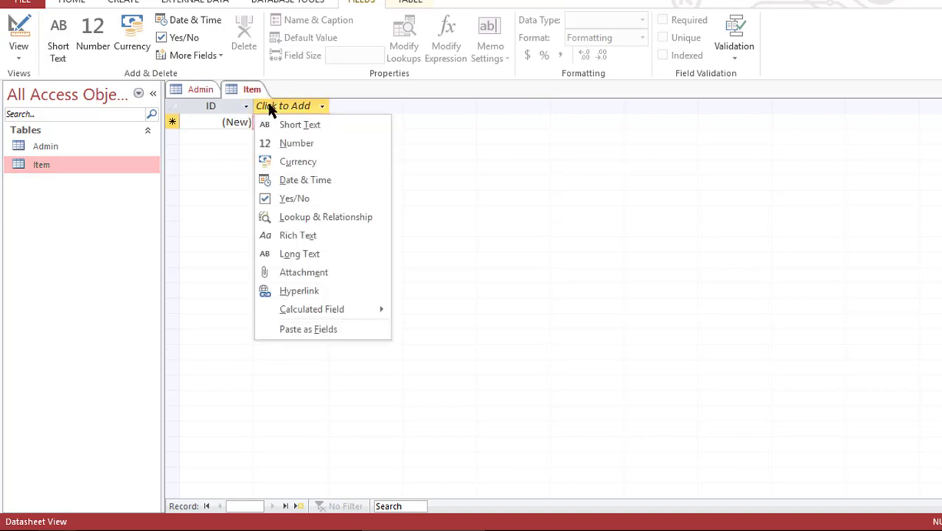
{"action": "left_click", "coordinate": [280, 125]}
{"action": "type", "text": "Field N"}
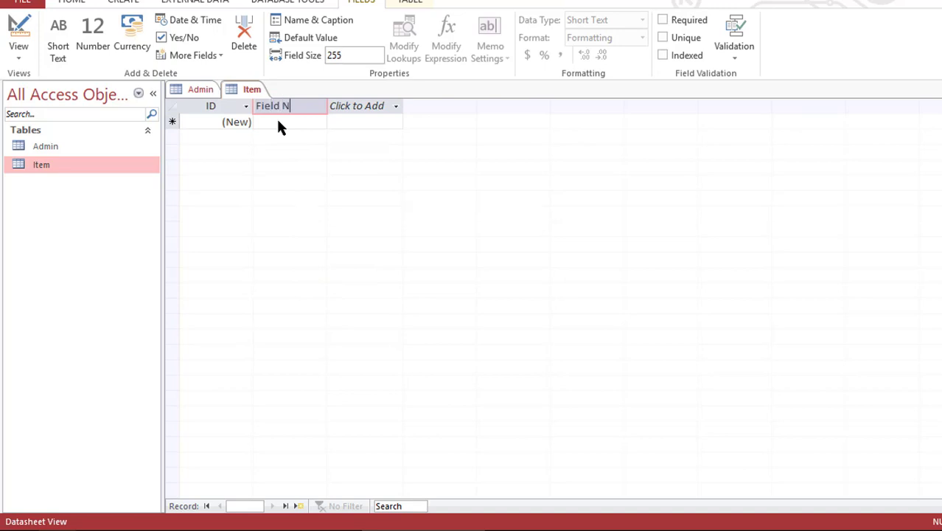
{"action": "type", "text": "ame"}
{"action": "left_click", "coordinate": [360, 112]}
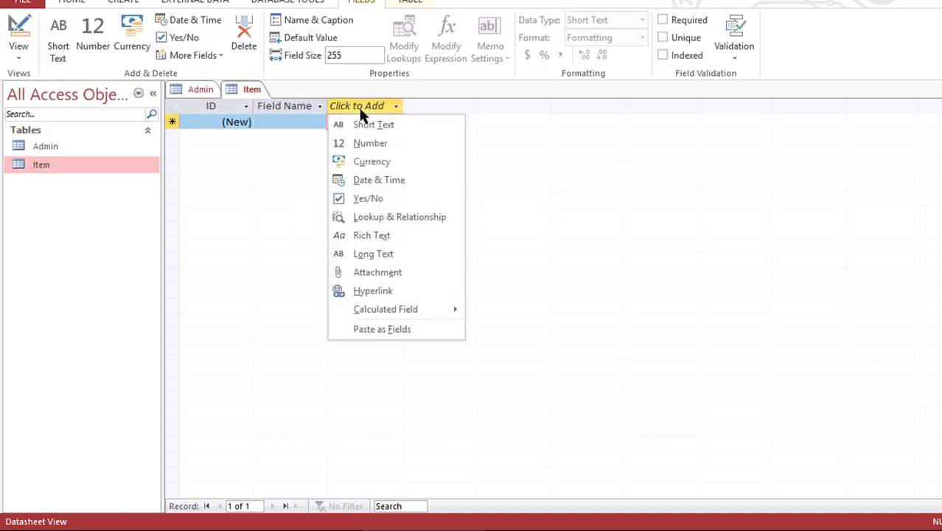
{"action": "left_click", "coordinate": [373, 121]}
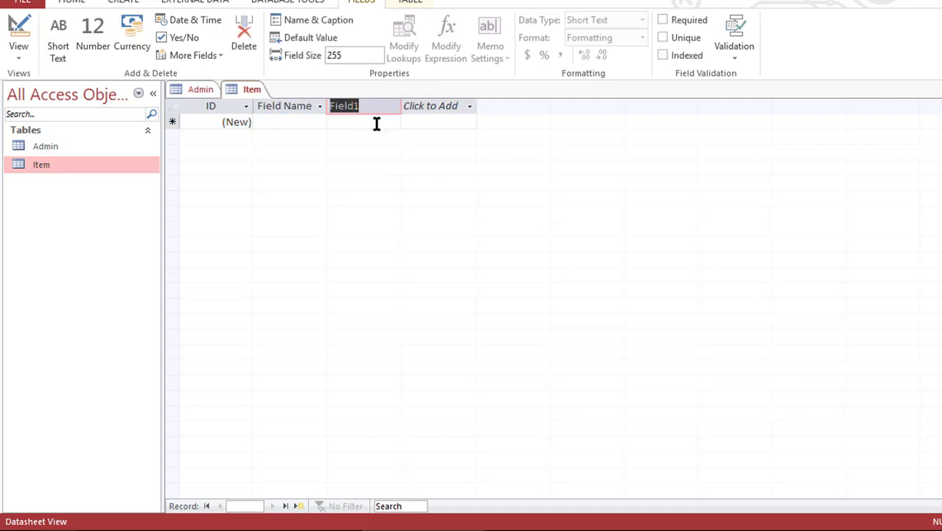
{"action": "type", "text": "Data T"}
{"action": "type", "text": "yoe"}
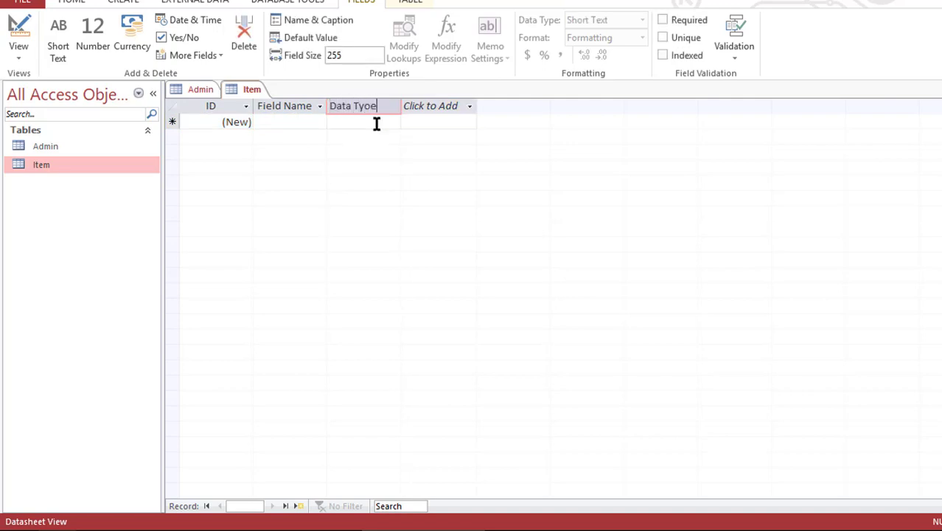
{"action": "key", "text": "BackSpace"}
{"action": "key", "text": "BackSpace"}
{"action": "type", "text": "pe"}
{"action": "key", "text": "BackSpace"}
{"action": "key", "text": "BackSpace"}
{"action": "key", "text": "BackSpace"}
{"action": "type", "text": "pe"}
{"action": "left_click", "coordinate": [411, 107]}
Add the Constraint and Description Short Text columns to the Item table.
{"action": "key", "text": "Escape"}
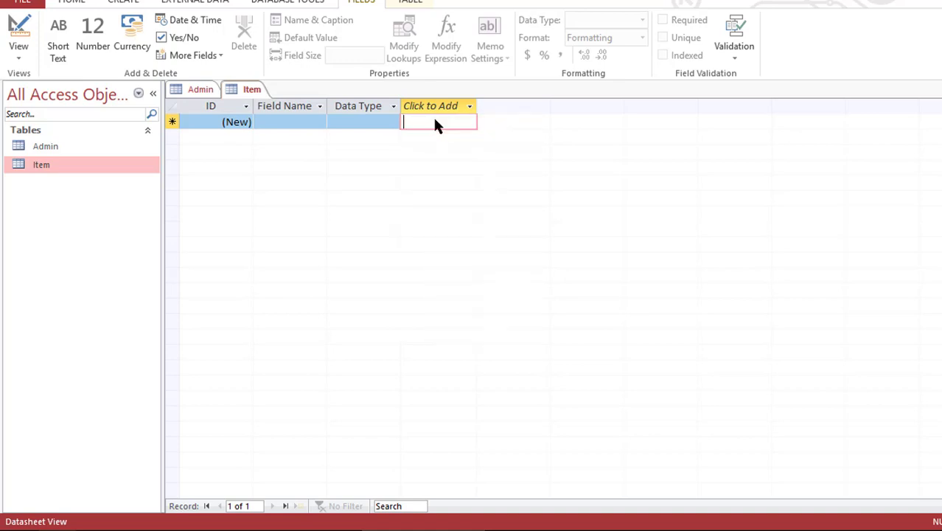
{"action": "type", "text": "C"}
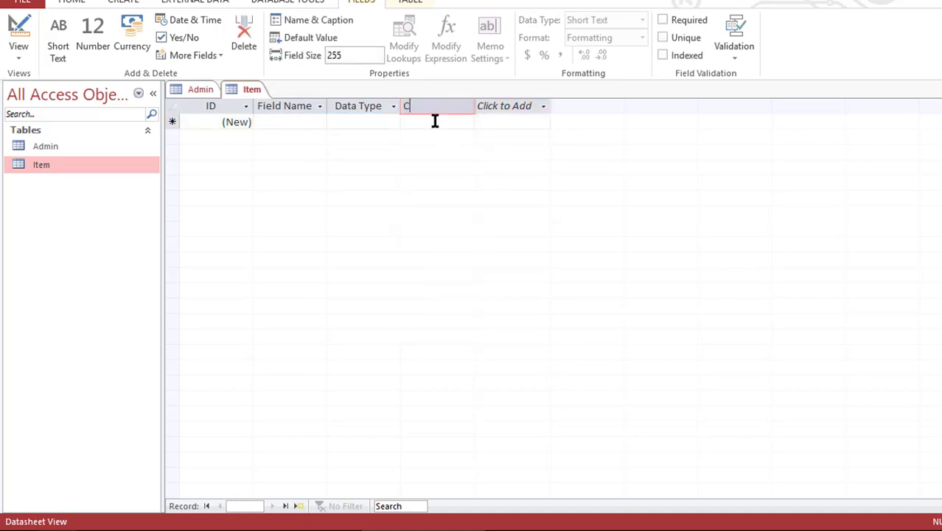
{"action": "type", "text": "onstraint"}
{"action": "left_click", "coordinate": [490, 106]}
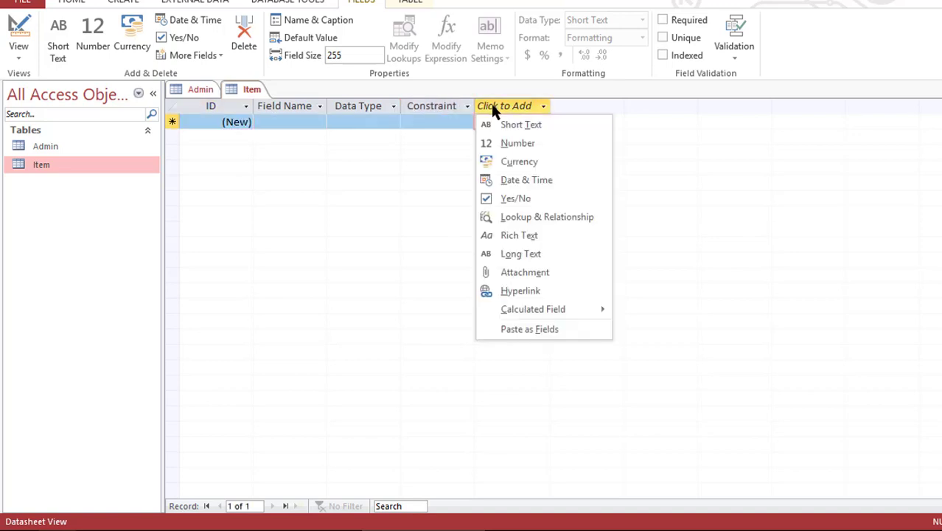
{"action": "left_click", "coordinate": [504, 126]}
{"action": "type", "text": "De"}
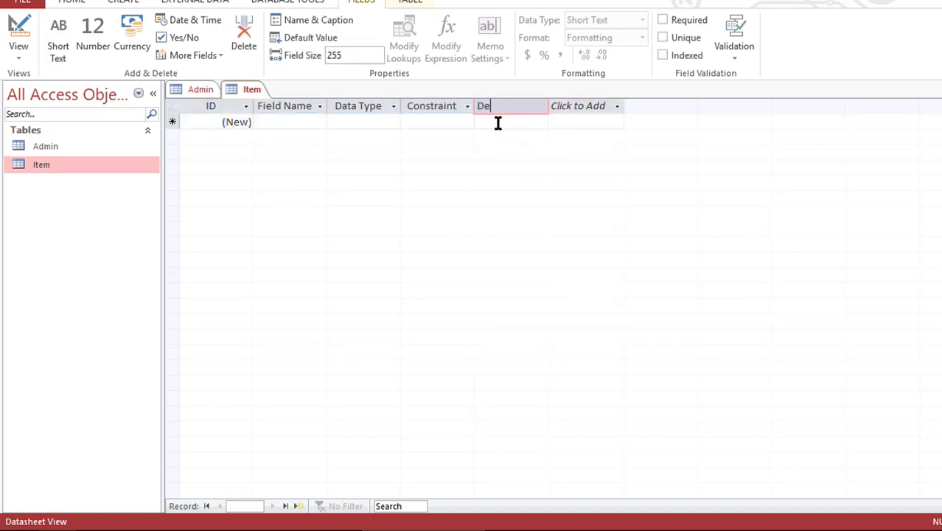
{"action": "type", "text": "scriptio"}
{"action": "type", "text": "n"}
{"action": "left_click", "coordinate": [596, 106]}
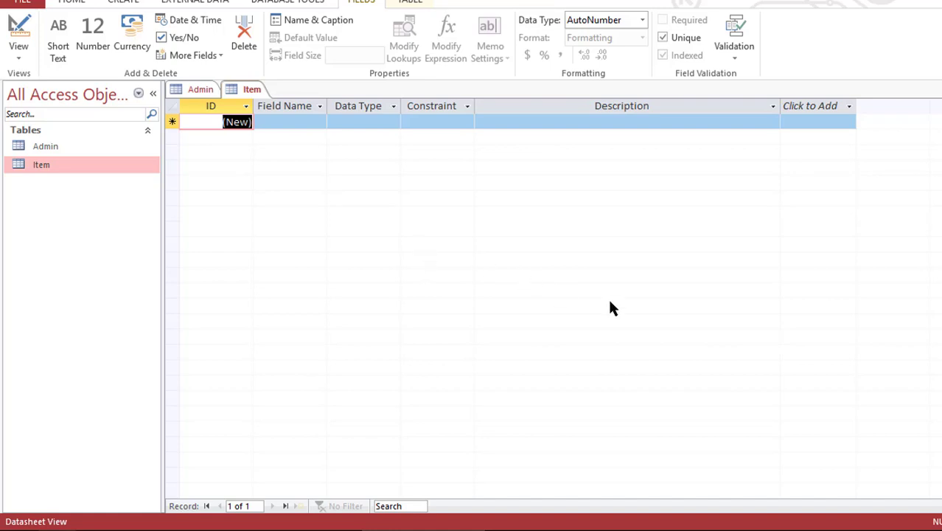
Enter 'type here' in Field Name for records 1 and 2, and in record 1's other columns.
{"action": "left_click", "coordinate": [296, 120]}
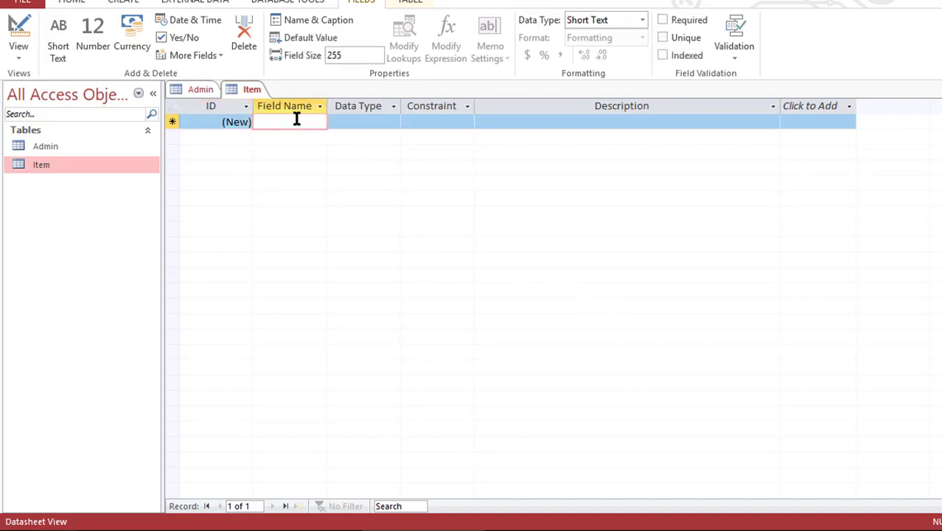
{"action": "type", "text": "type here"}
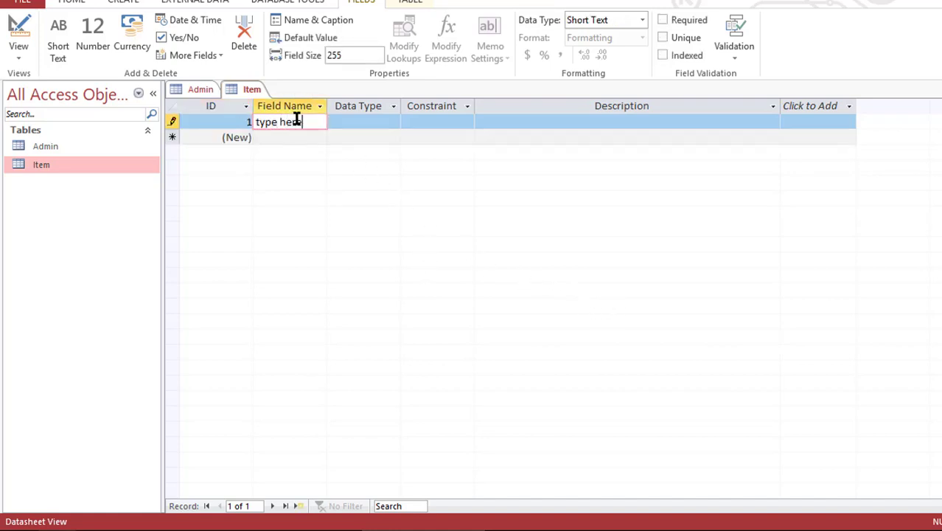
{"action": "left_click", "coordinate": [309, 137]}
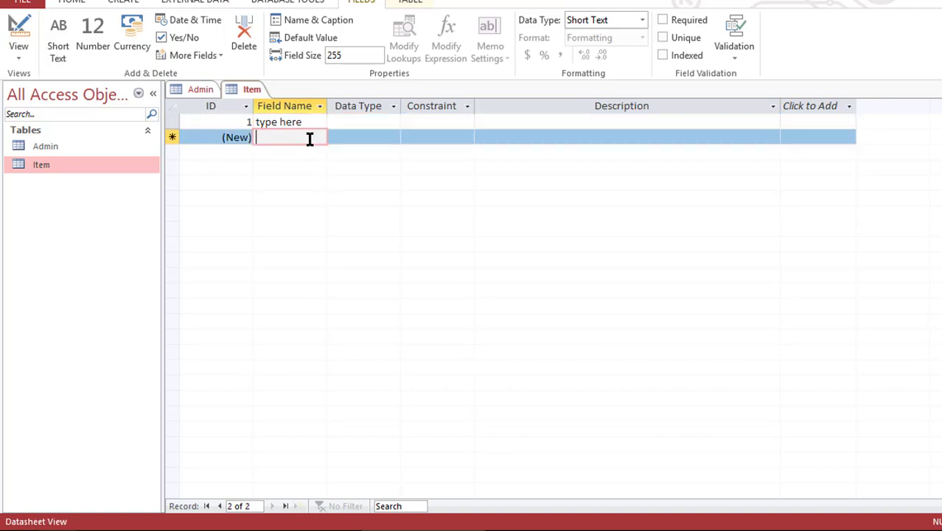
{"action": "type", "text": "type here"}
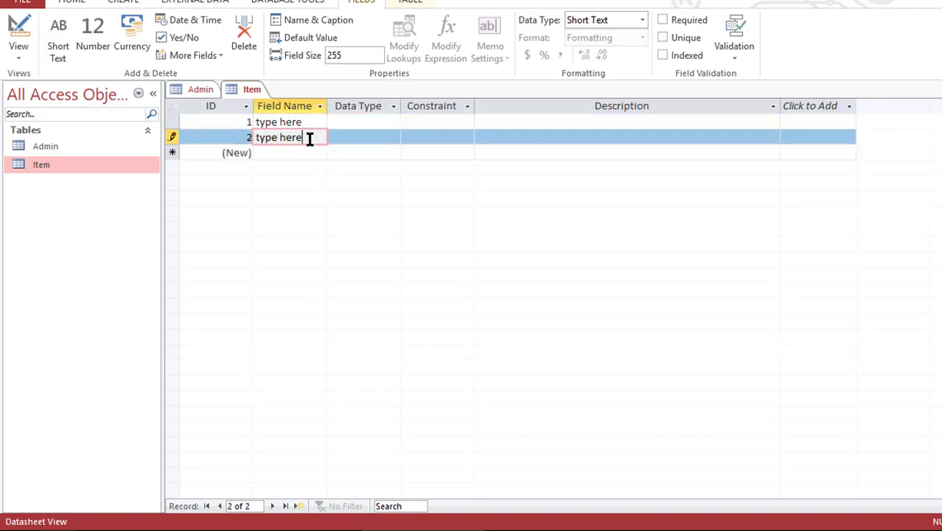
{"action": "left_click", "coordinate": [354, 122]}
{"action": "type", "text": "t"}
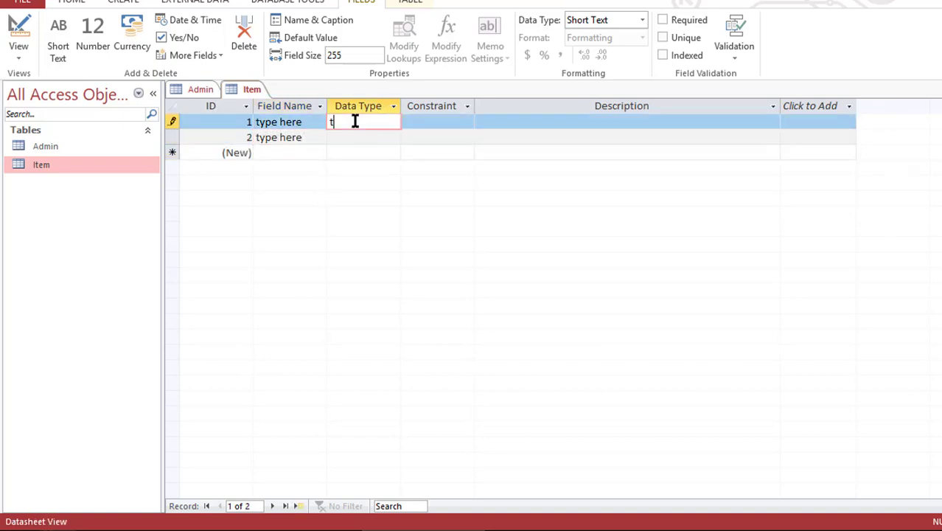
{"action": "type", "text": "ype here"}
{"action": "left_click", "coordinate": [422, 124]}
{"action": "type", "text": "typ"}
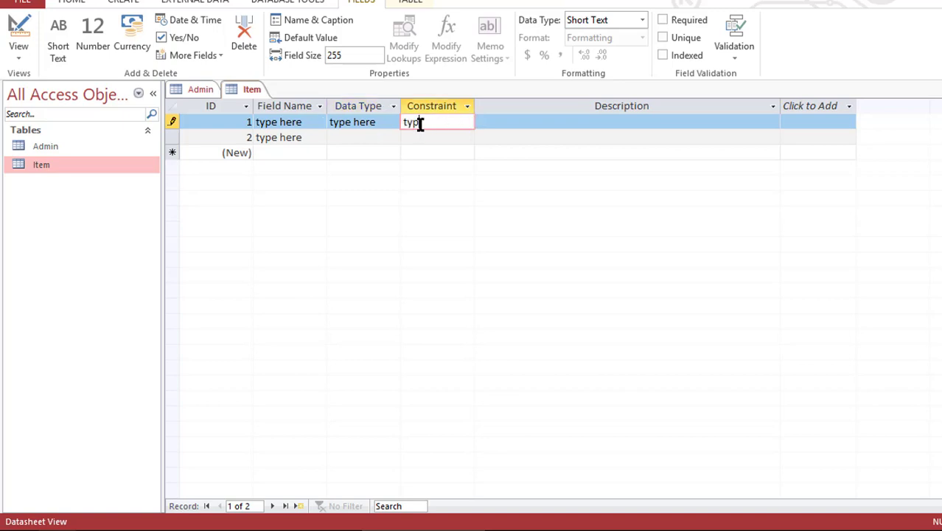
{"action": "type", "text": "e here"}
{"action": "left_click", "coordinate": [508, 121]}
{"action": "type", "text": "type he"}
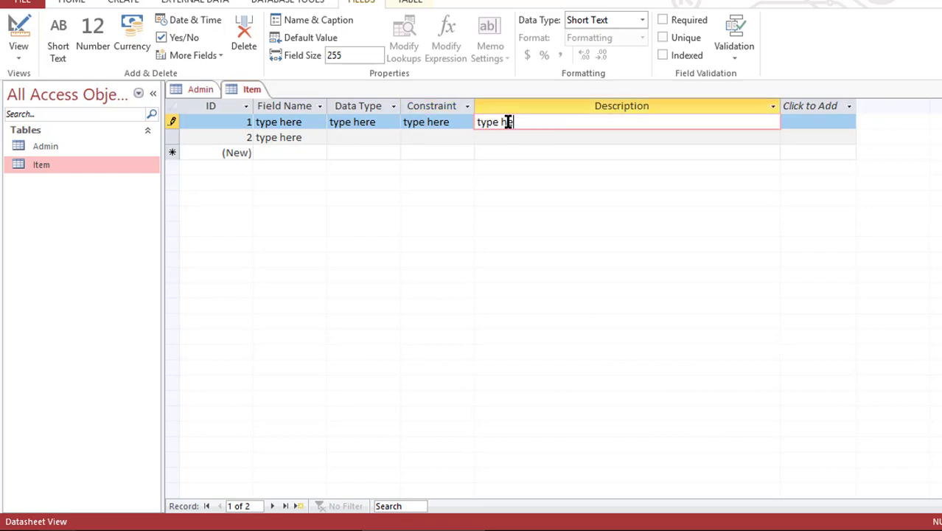
{"action": "type", "text": "re"}
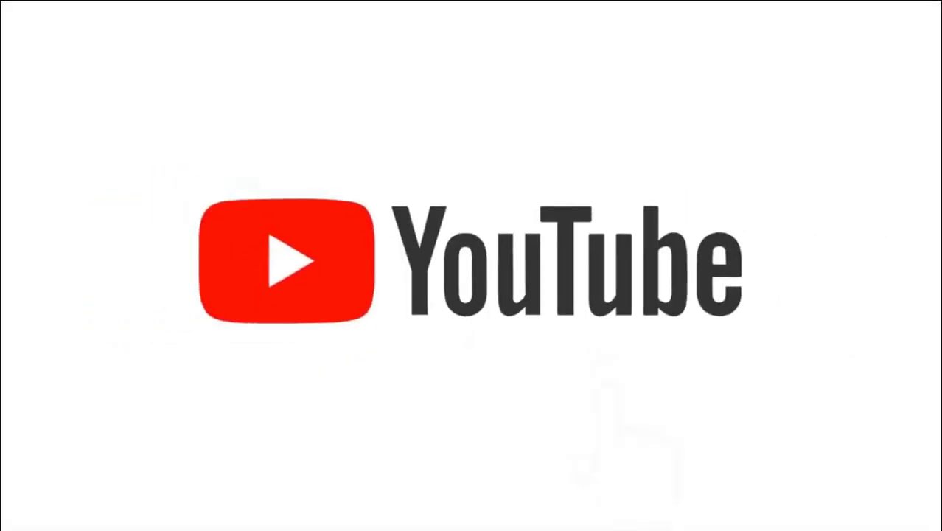